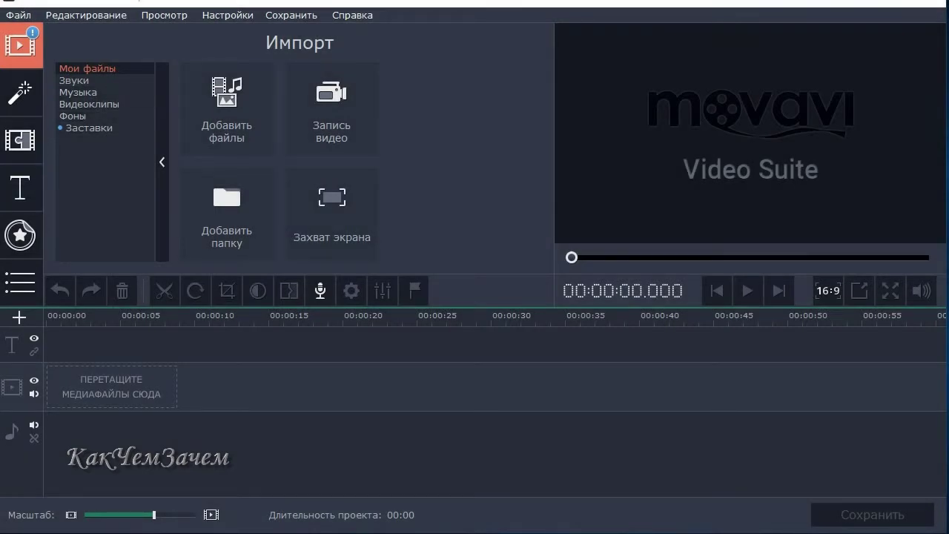
Step: Import the video file VID_20191124_150206 into the project
left_click(227, 110)
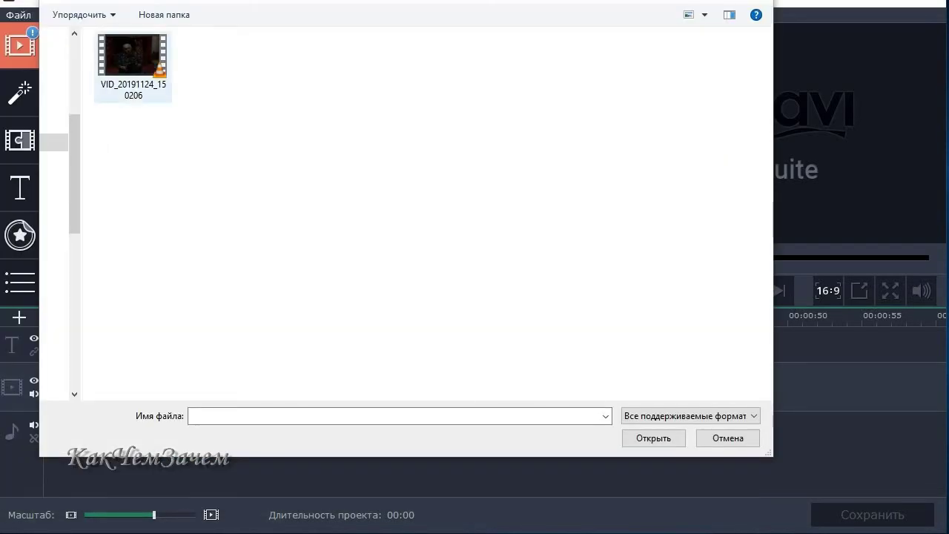
left_click(132, 65)
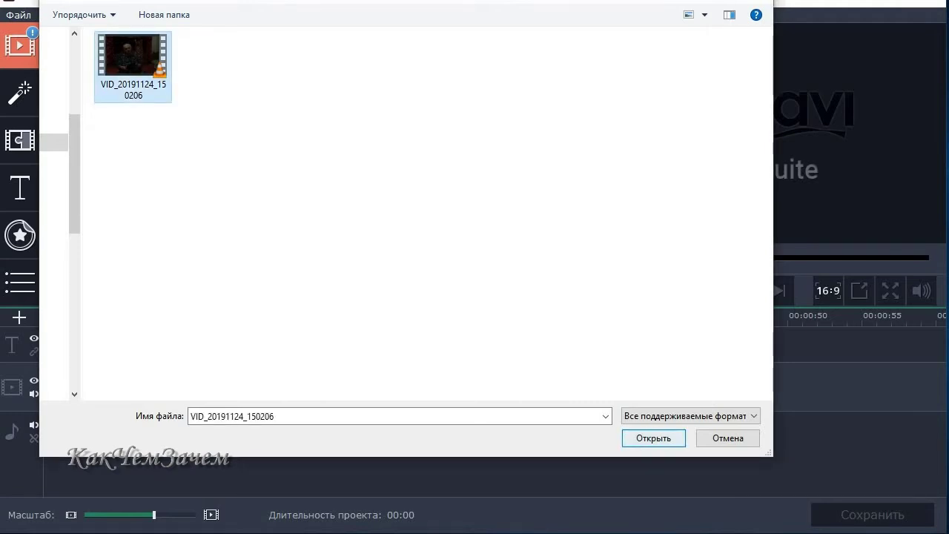
key("Return")
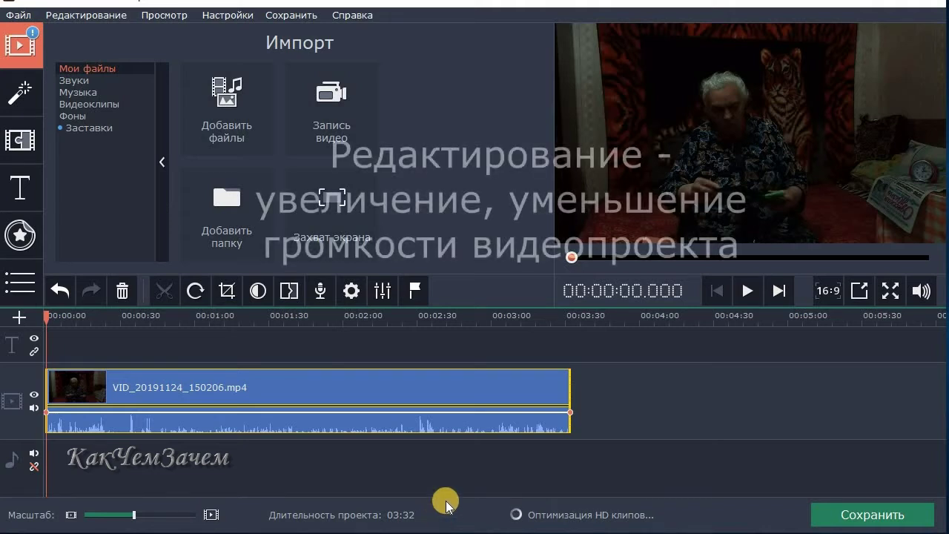
Step: Play a short part of the clip from about 00:00:54 to hear its original volume
left_click(356, 424)
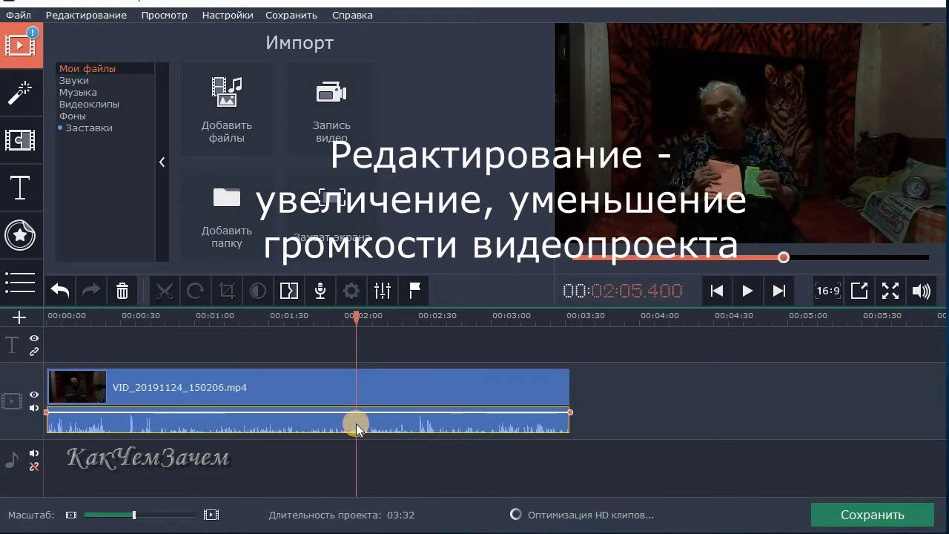
left_click(180, 424)
left_click(745, 289)
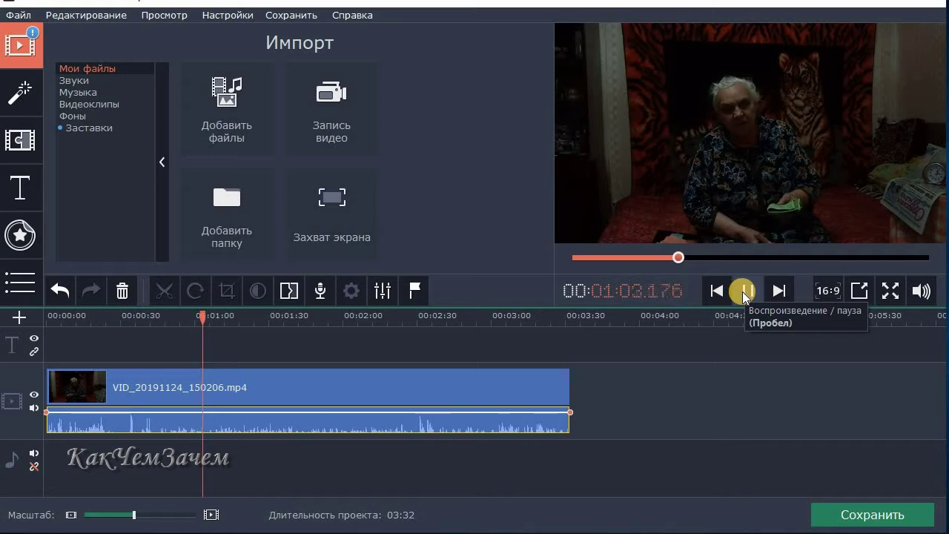
left_click(742, 292)
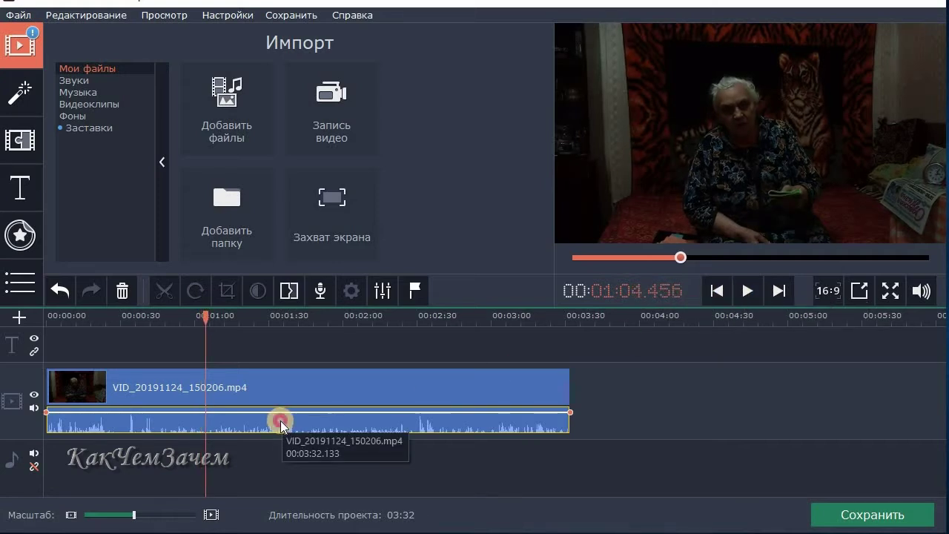
Step: Select the whole video clip on the timeline and display its audio properties
left_click(281, 387)
left_click(289, 387)
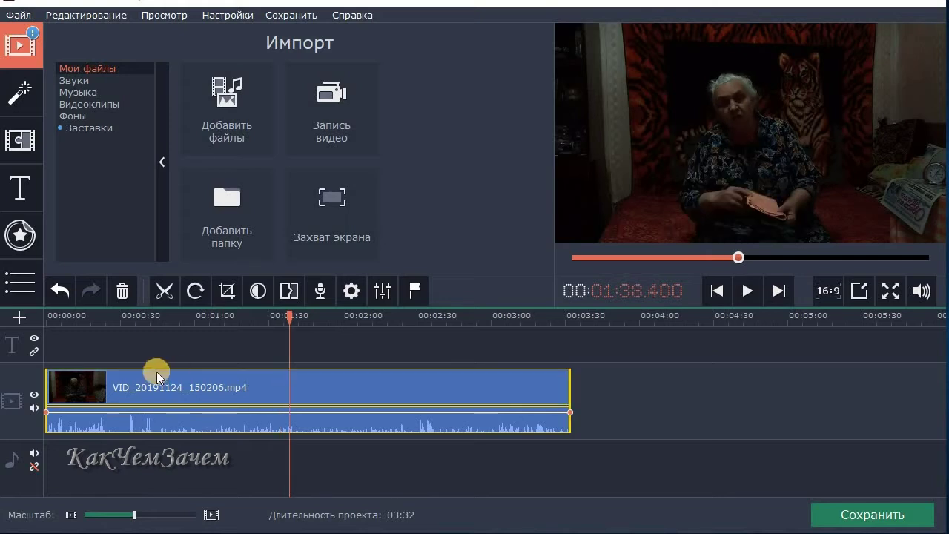
left_click(310, 385)
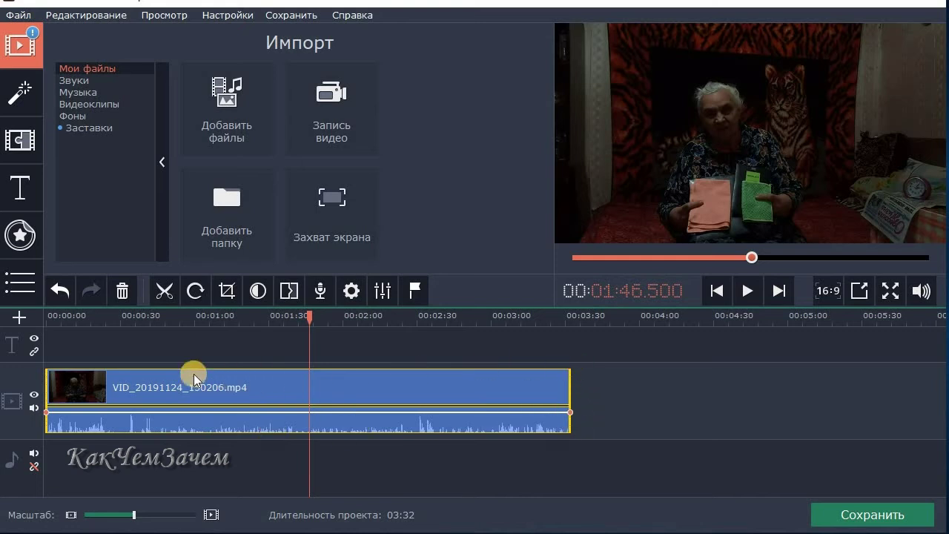
left_click(376, 290)
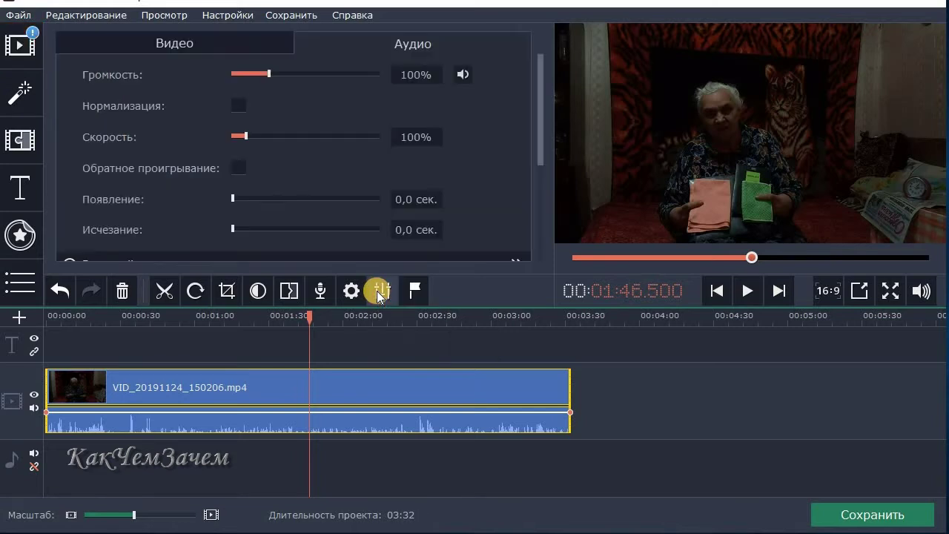
left_click(167, 42)
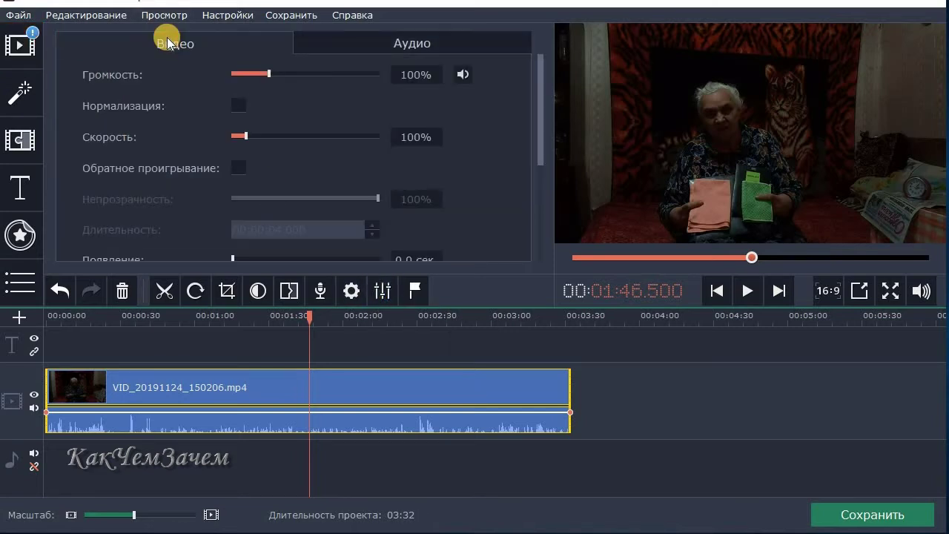
left_click(331, 39)
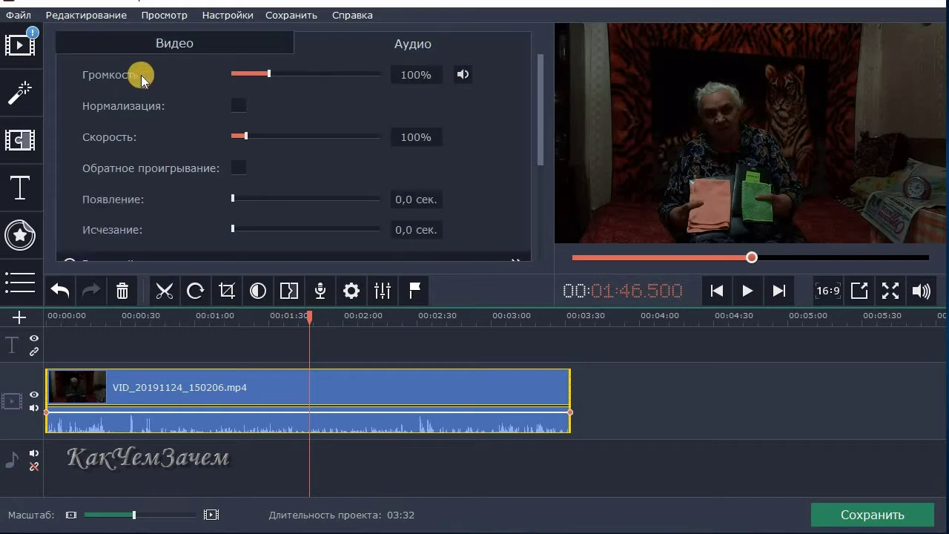
Step: Raise the clip's volume to 200% and play a few seconds to hear it
left_click_drag(302, 72, 424, 69)
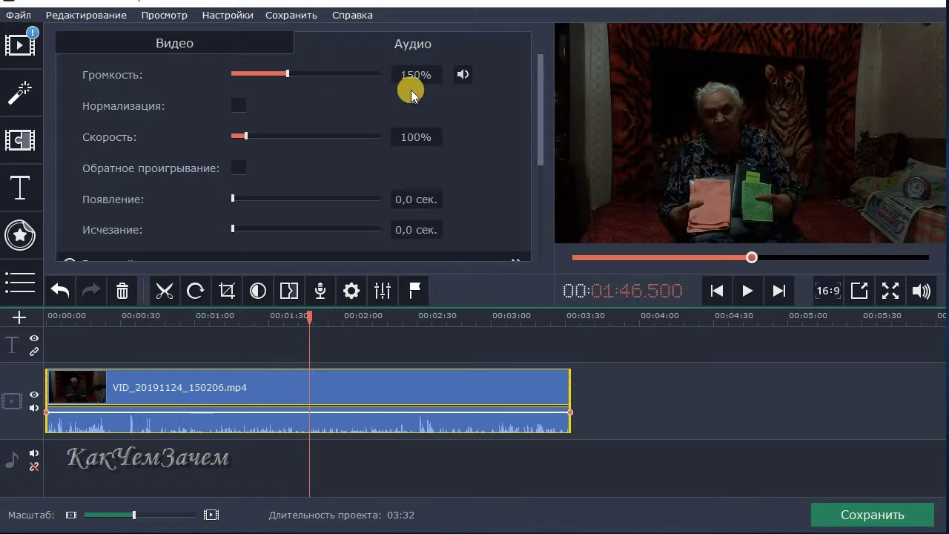
left_click_drag(319, 73, 335, 77)
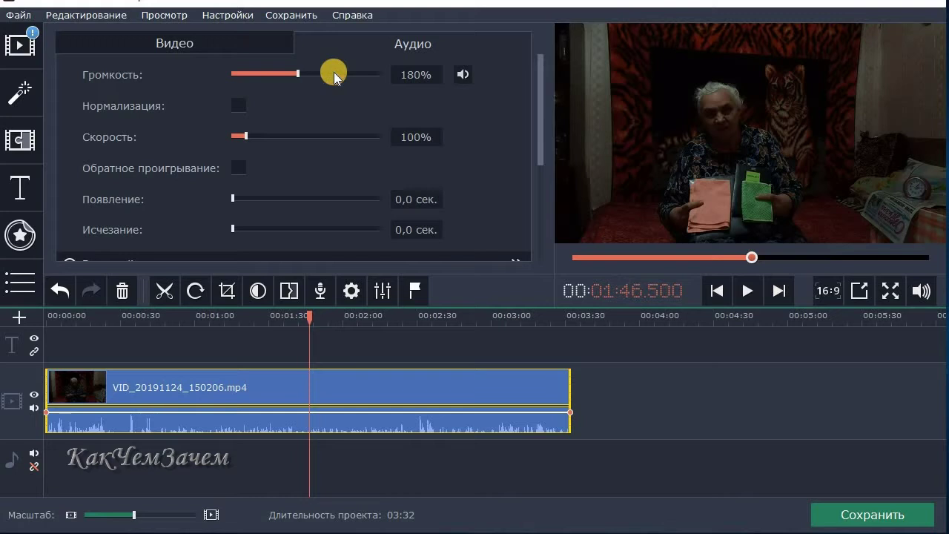
left_click(334, 77)
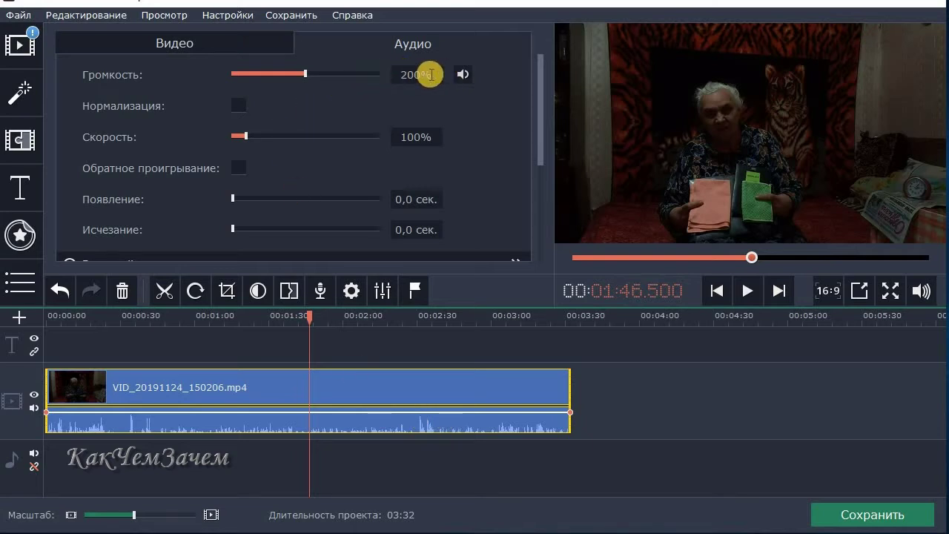
left_click(747, 293)
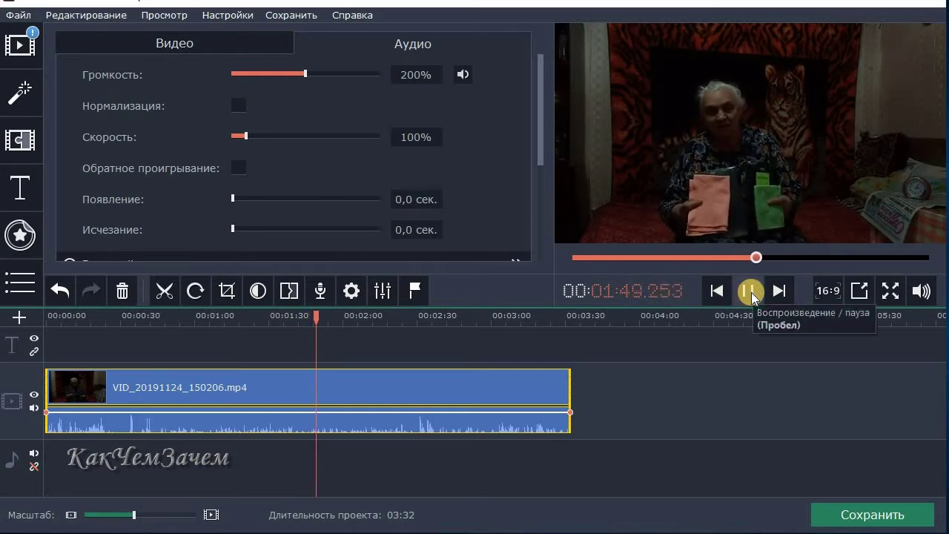
left_click(751, 292)
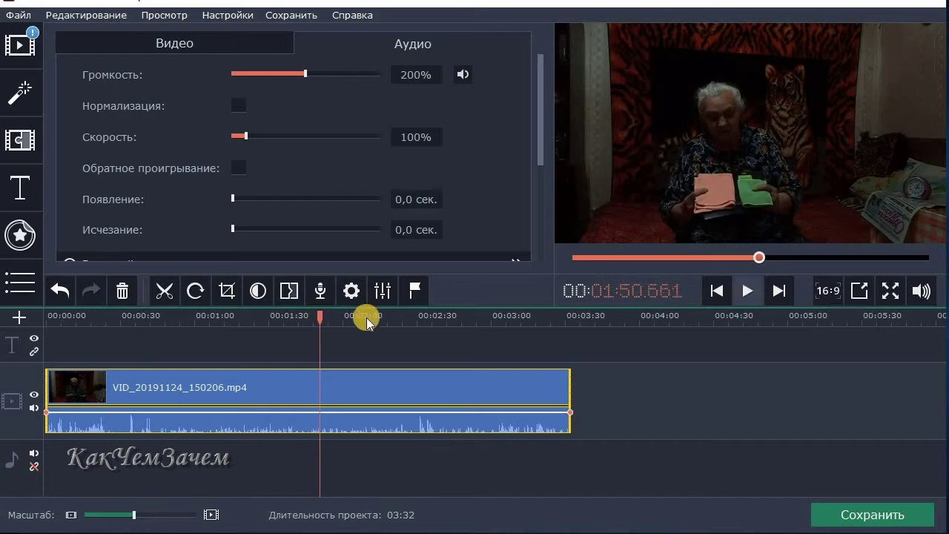
Step: Lower the clip's volume to 50% and play it from about 00:01:45
left_click(307, 318)
scroll(239, 76, "down", 8)
scroll(238, 75, "down", 6)
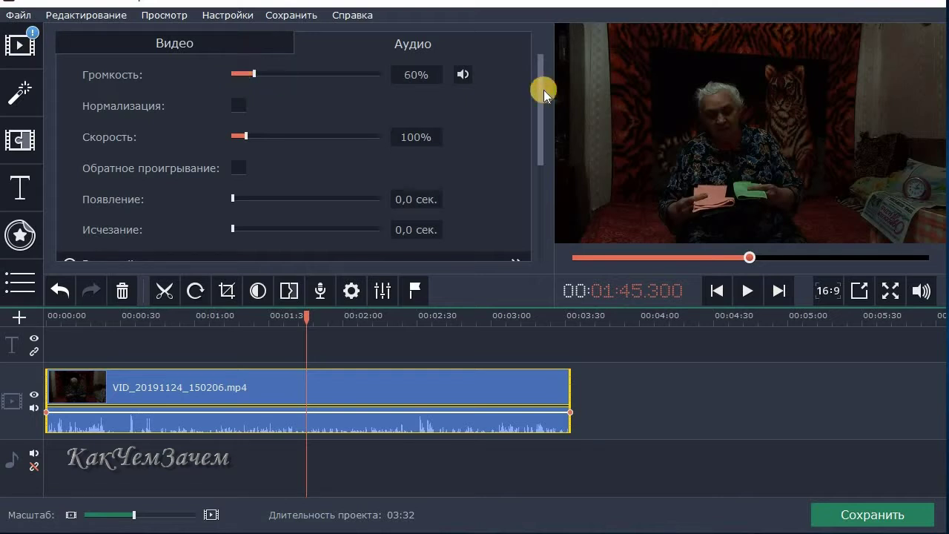
scroll(413, 74, "down", 1)
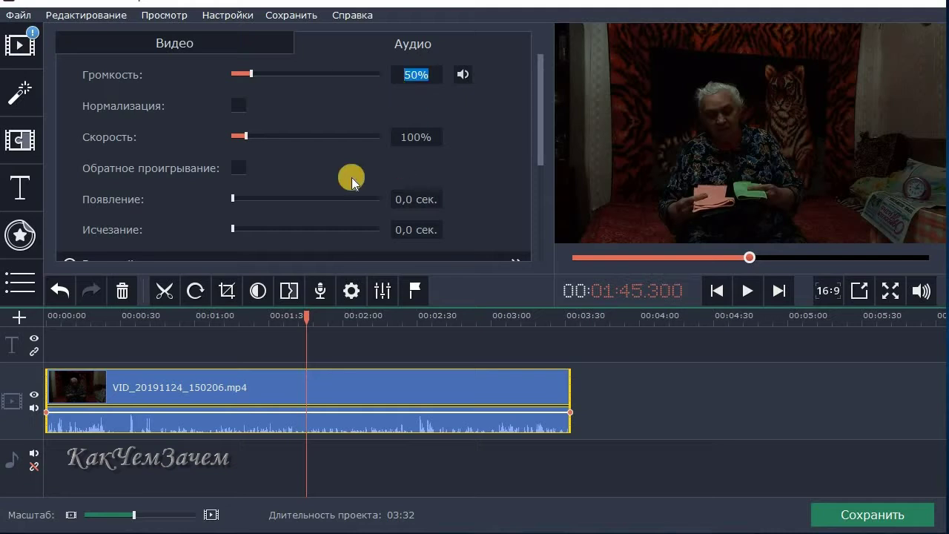
left_click(296, 106)
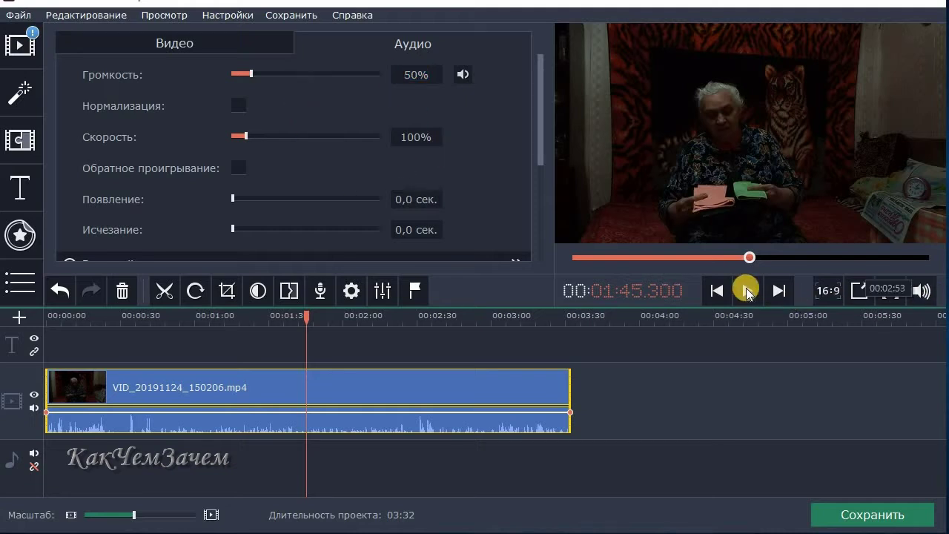
left_click(747, 291)
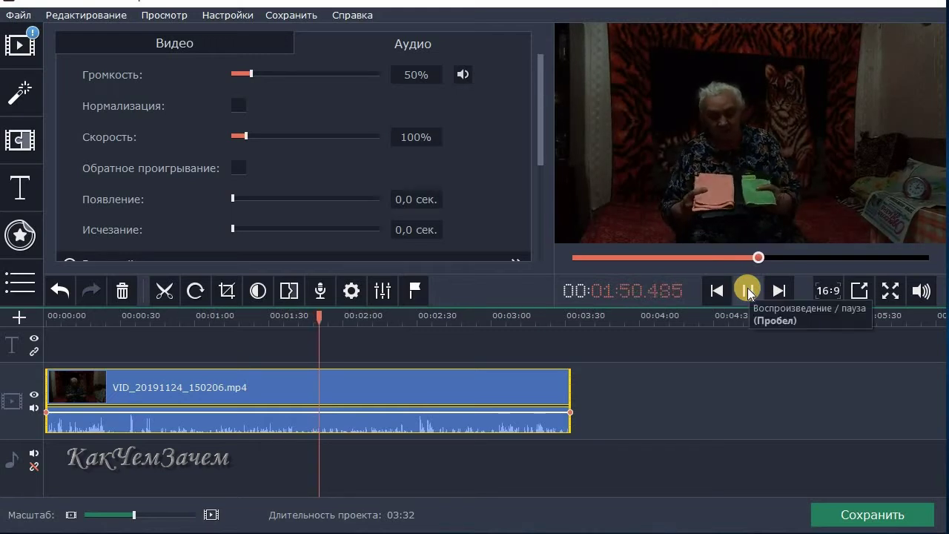
key("space")
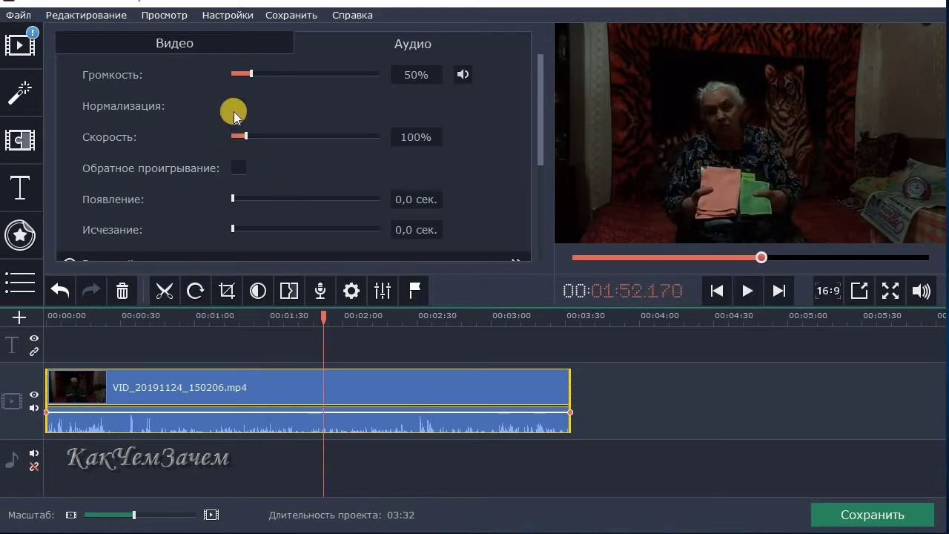
Step: Reduce the clip's volume to 20% and play it from about 00:01:47
left_click(237, 74)
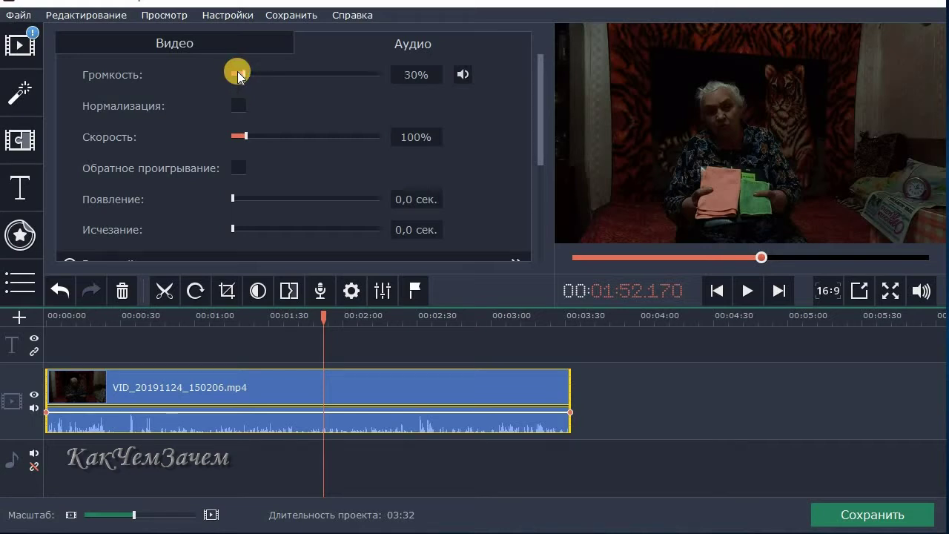
left_click(237, 74)
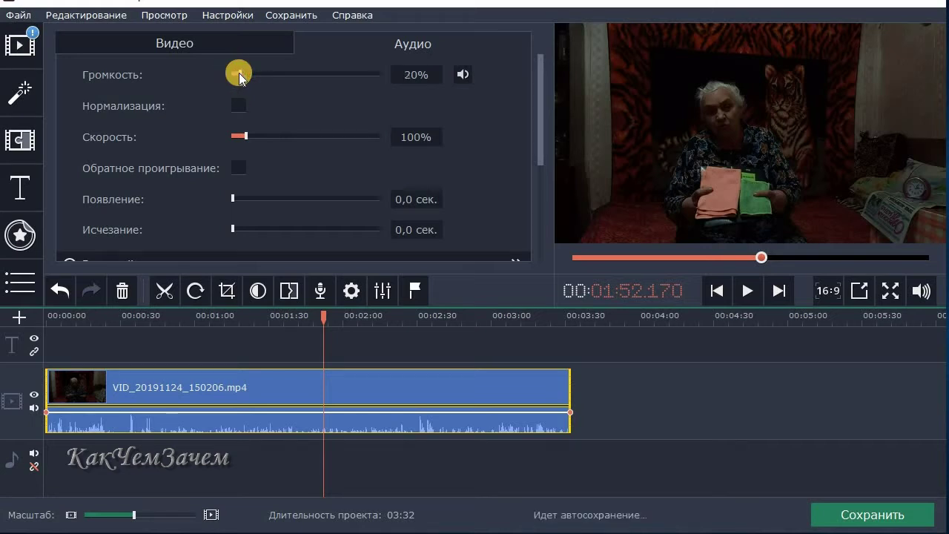
left_click(310, 319)
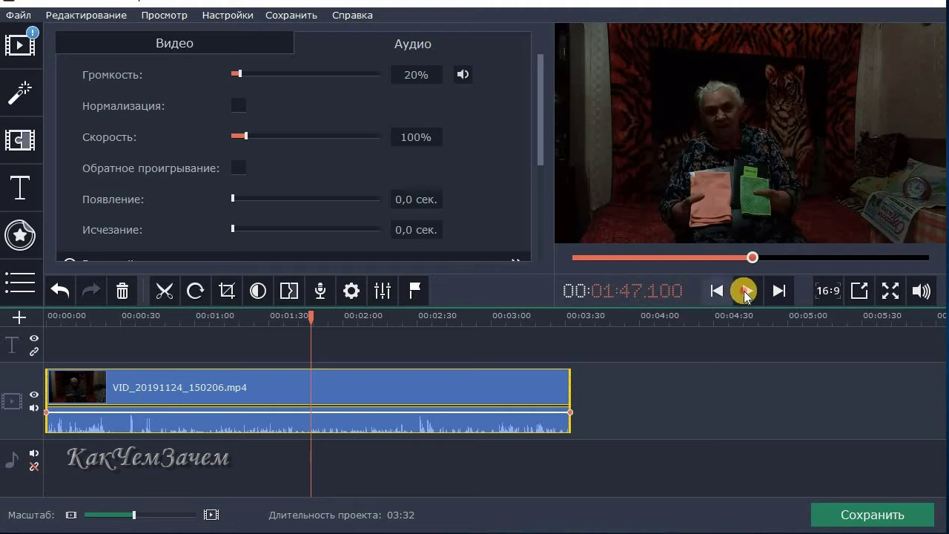
left_click(747, 295)
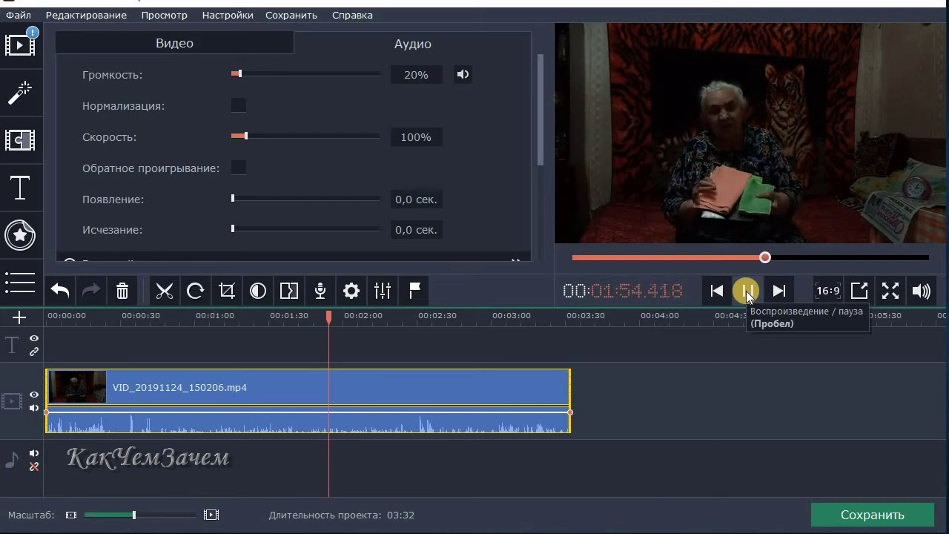
left_click(747, 291)
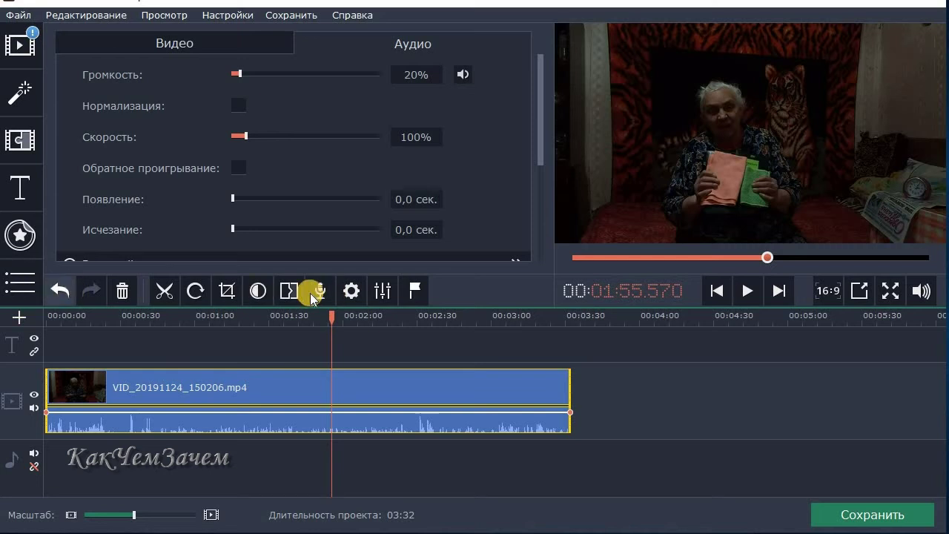
Step: Undo every change back to the empty timeline, and redo only the addition of the video clip
left_click(56, 291)
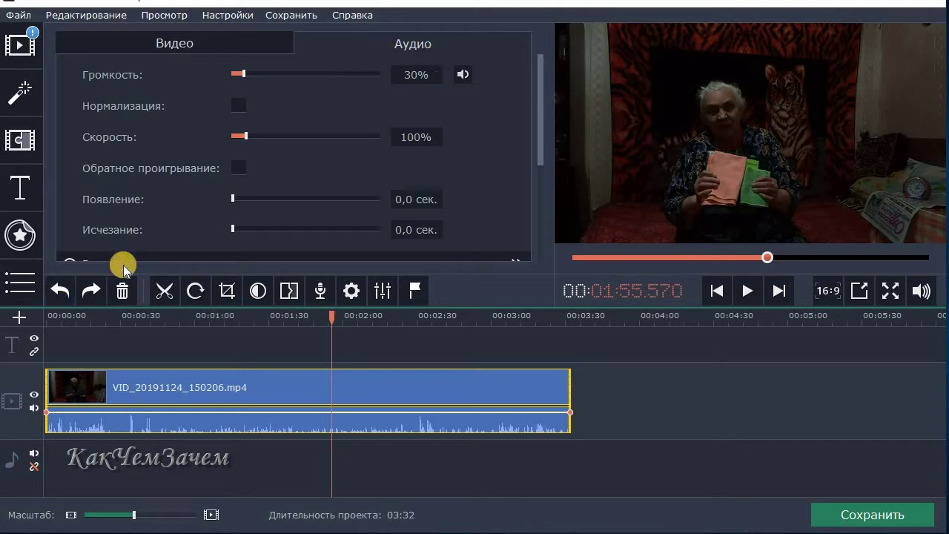
left_click(59, 291)
left_click(59, 291)
left_click(59, 292)
left_click(60, 291)
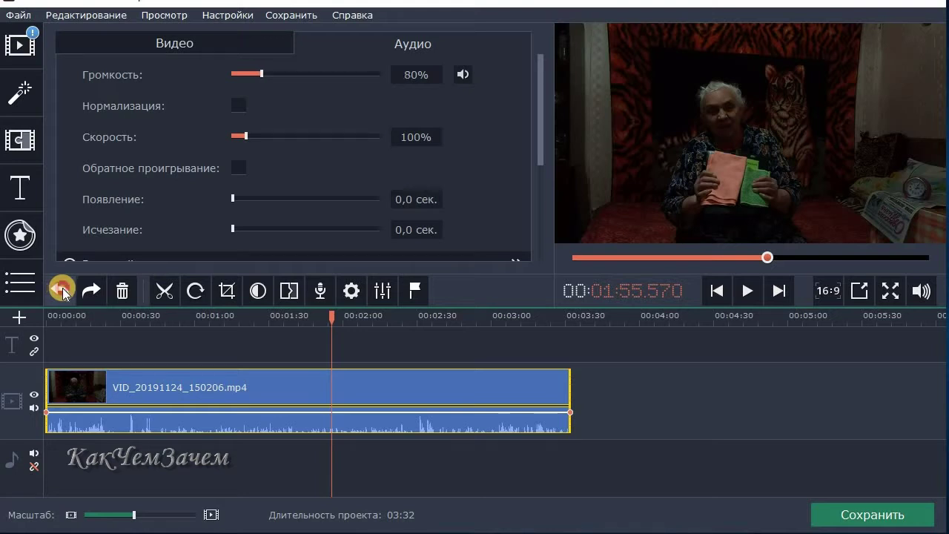
left_click(63, 290)
left_click(63, 290)
left_click(63, 290)
left_click(63, 289)
left_click(63, 290)
left_click(64, 292)
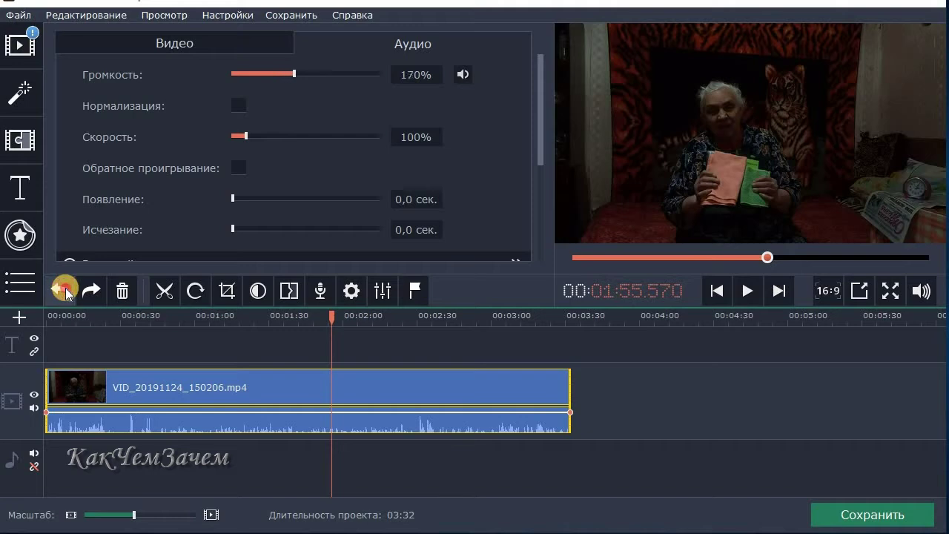
left_click(64, 291)
left_click(67, 289)
left_click(67, 288)
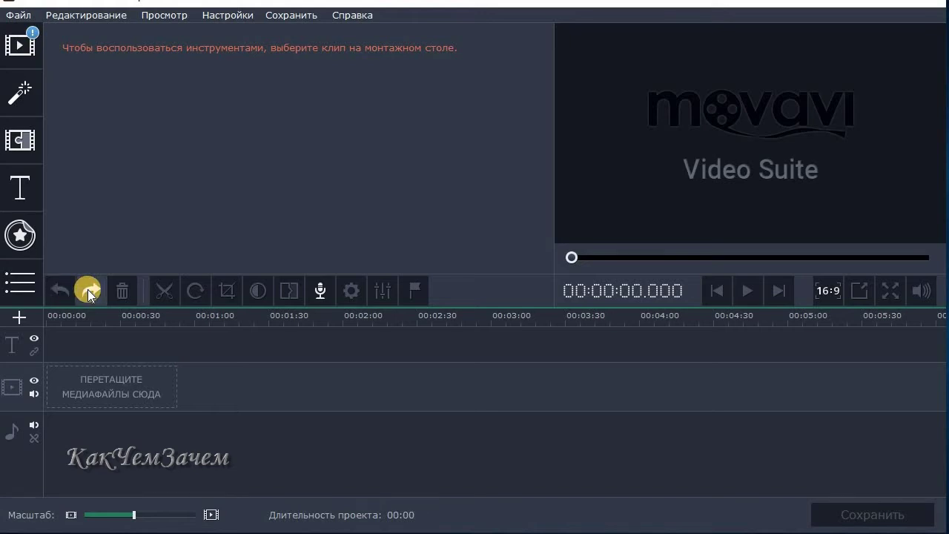
left_click(88, 290)
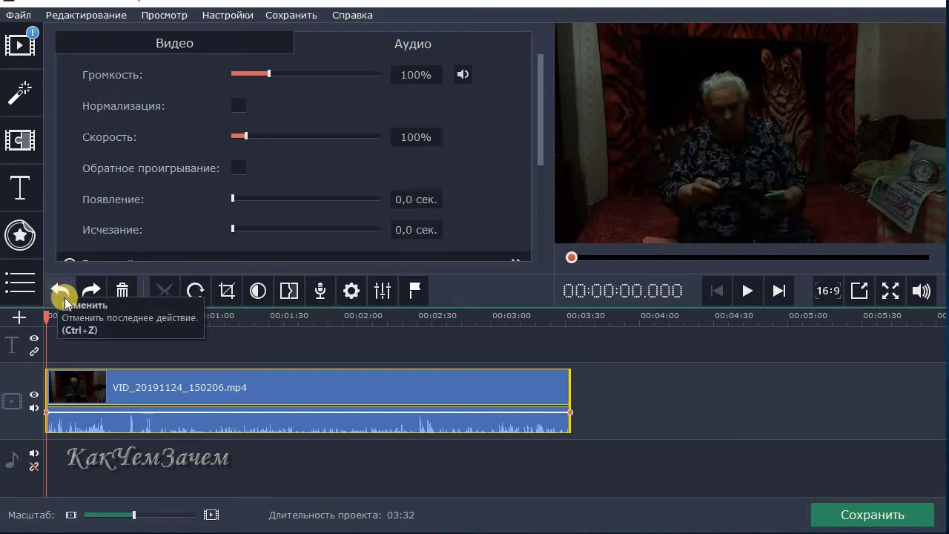
Step: Select the clip's audio waveform on the timeline and set its volume to 110%
left_click(262, 418)
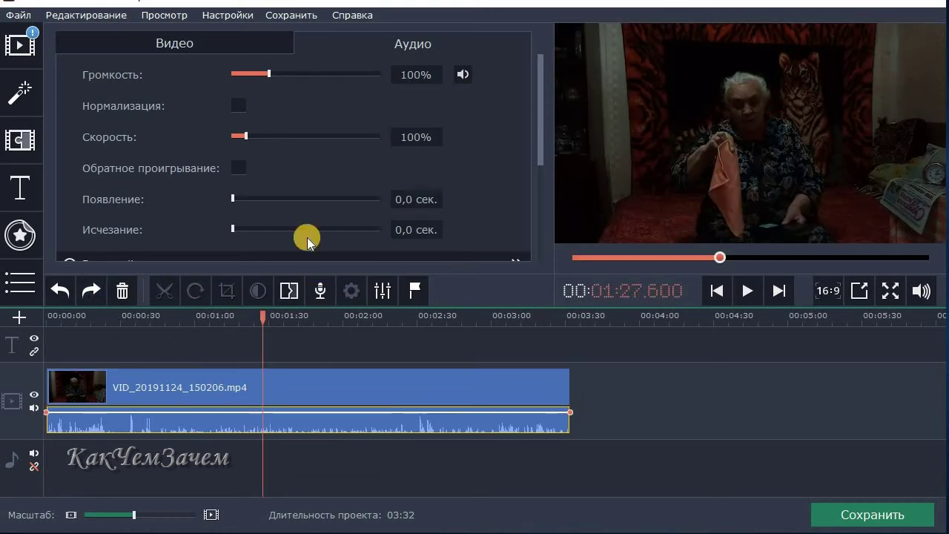
left_click(295, 69)
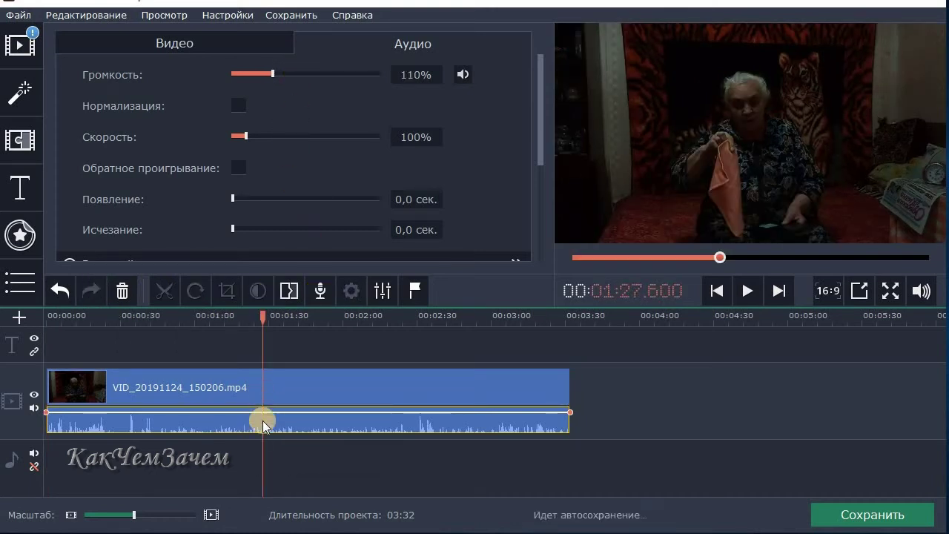
left_click(295, 375)
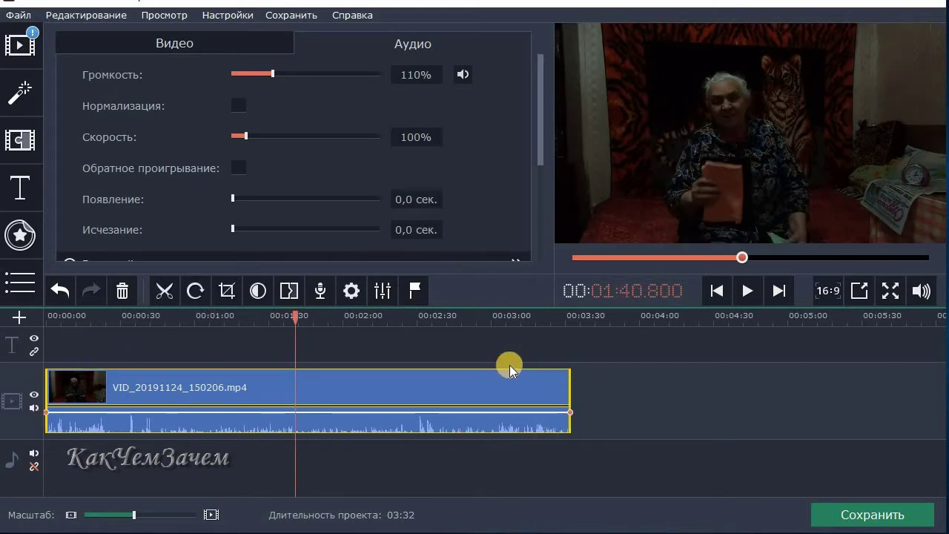
left_click(252, 419)
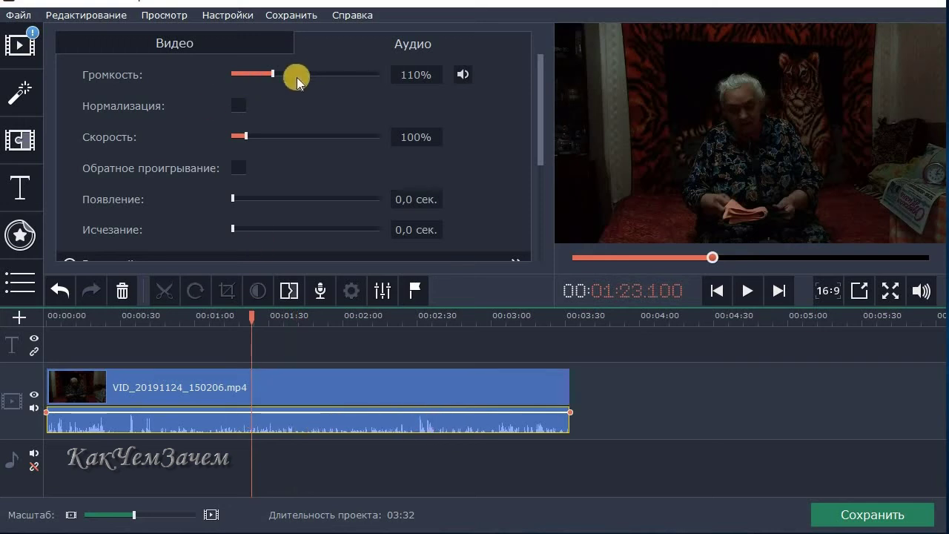
Step: Raise the clip's volume to 300% and play it from about 00:01:23
left_click_drag(301, 77, 753, 291)
left_click(753, 291)
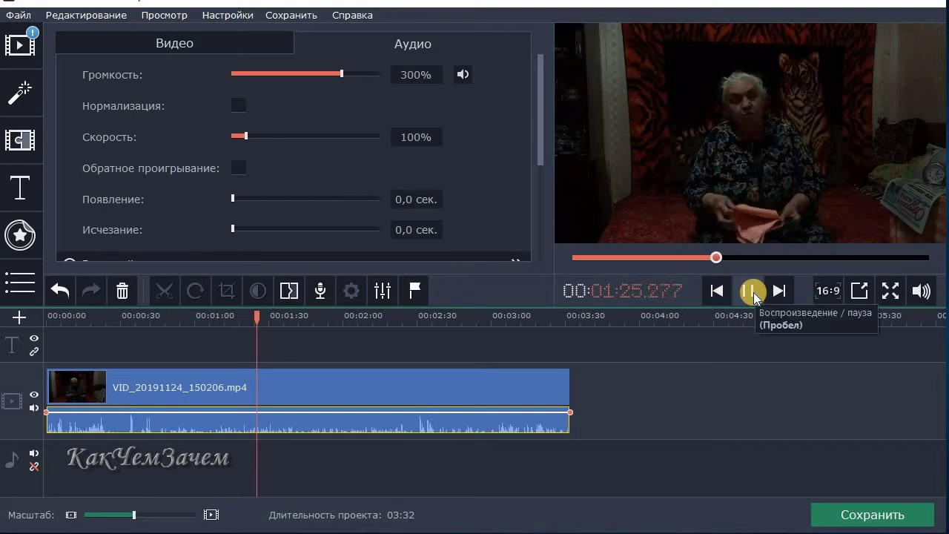
left_click(753, 292)
Step: Lower the clip's volume to 30% and play it twice from shortly before 00:01:25
left_click_drag(239, 73, 239, 74)
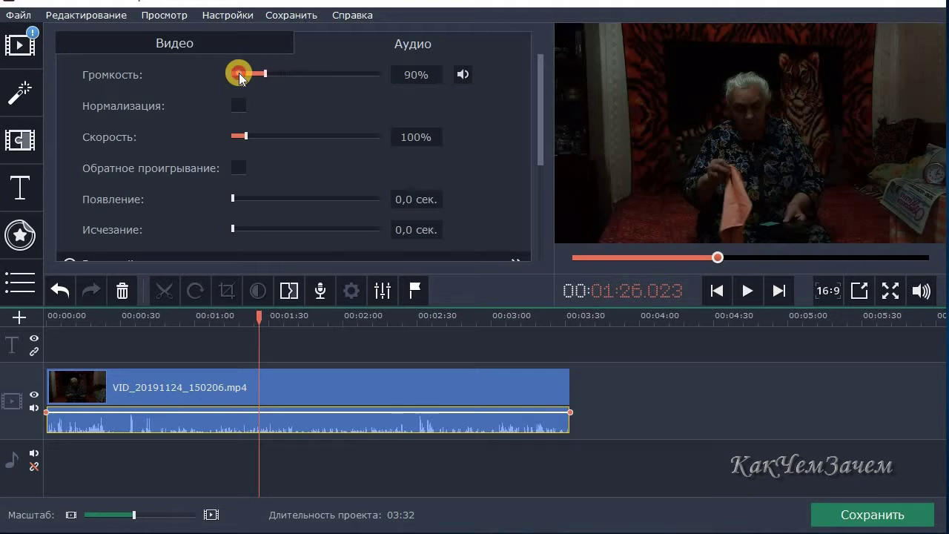
left_click_drag(239, 73, 239, 74)
left_click(240, 72)
left_click(254, 317)
left_click(743, 294)
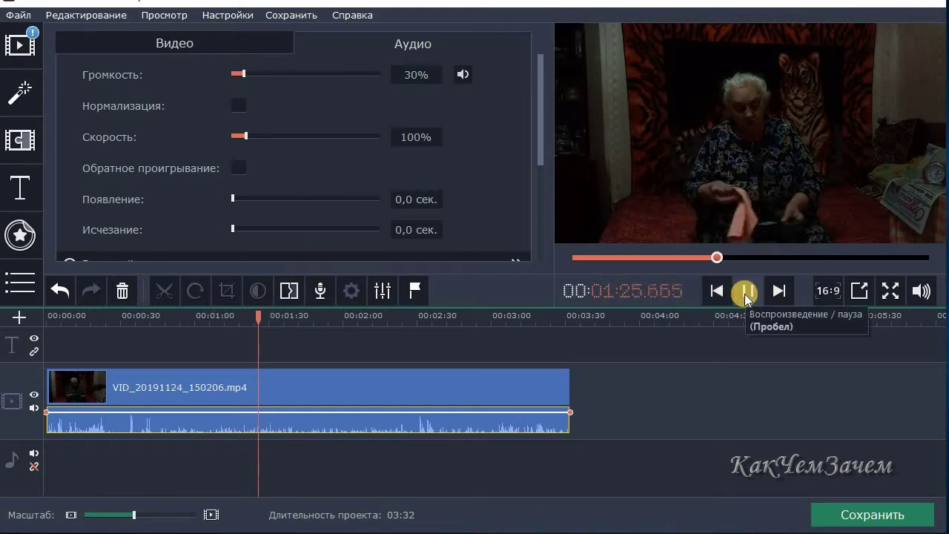
left_click(250, 315)
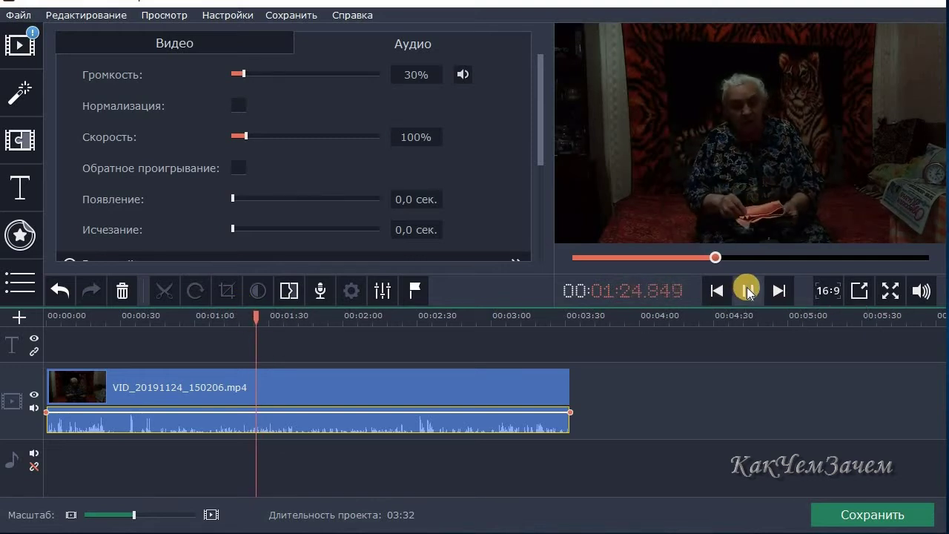
left_click(747, 289)
Step: Set the clip's volume to 100% and play it from about 00:00:12 and about 00:00:56
left_click_drag(254, 78, 289, 72)
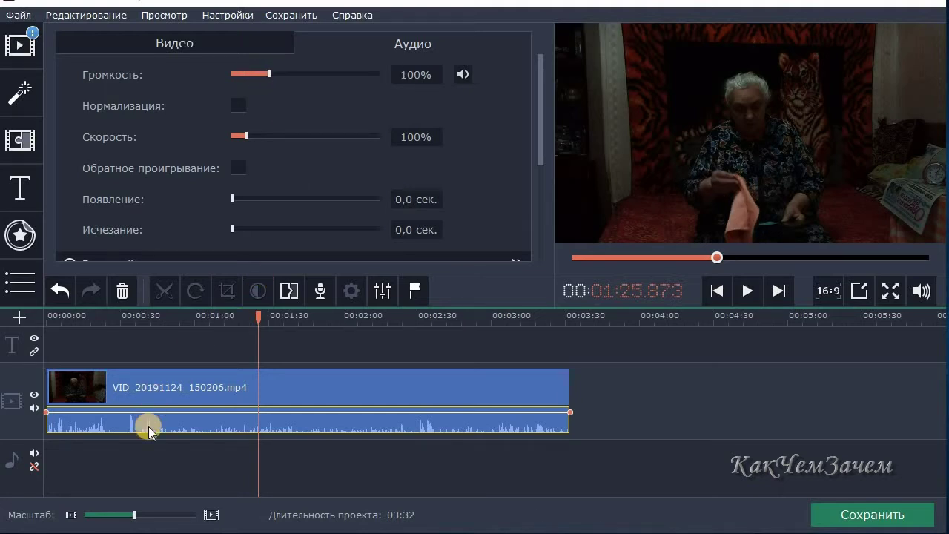
left_click(74, 423)
left_click(747, 289)
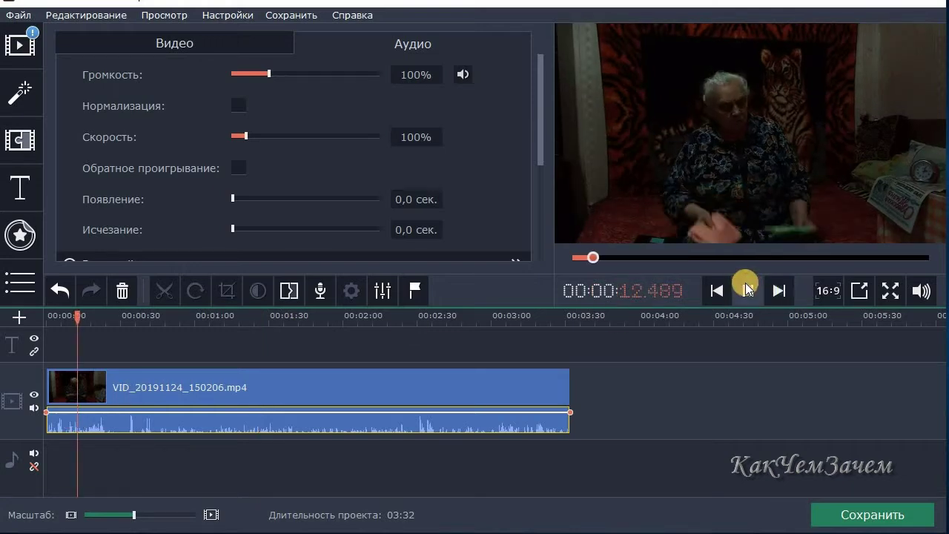
left_click(180, 418)
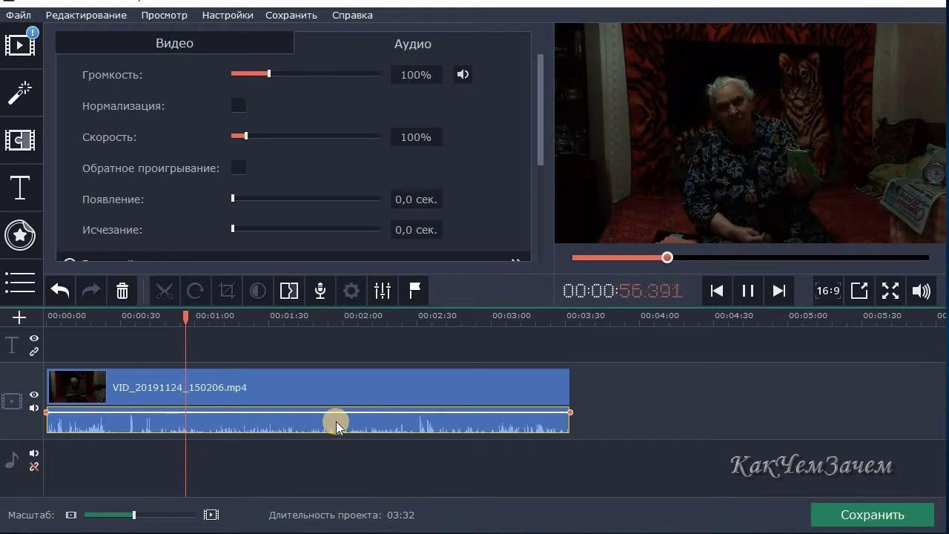
left_click(748, 289)
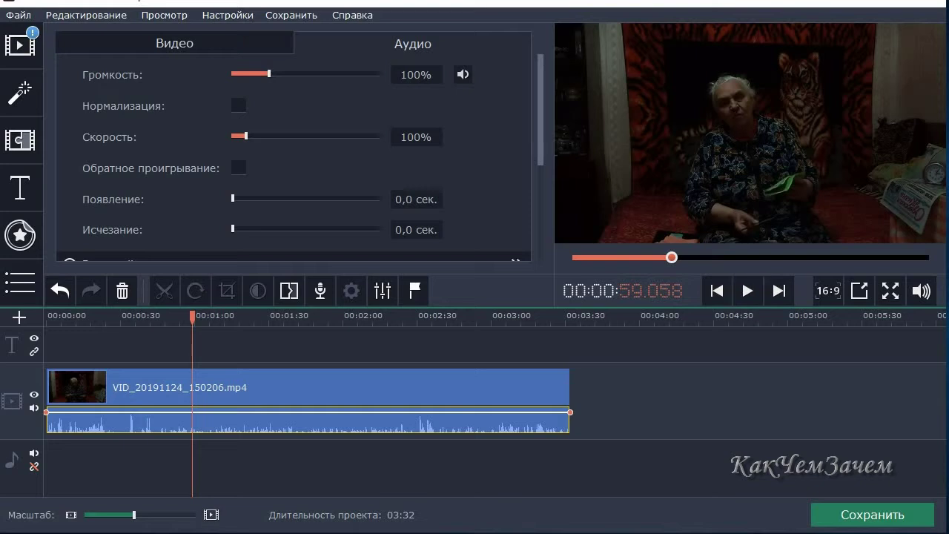
Step: Select the video clip on the timeline and open its Коррекция цвета settings
left_click(261, 387)
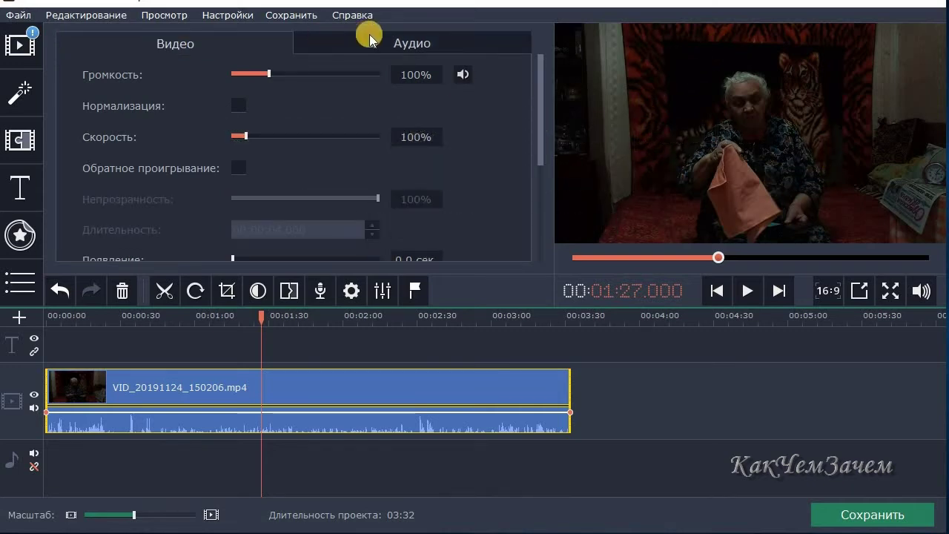
left_click(191, 43)
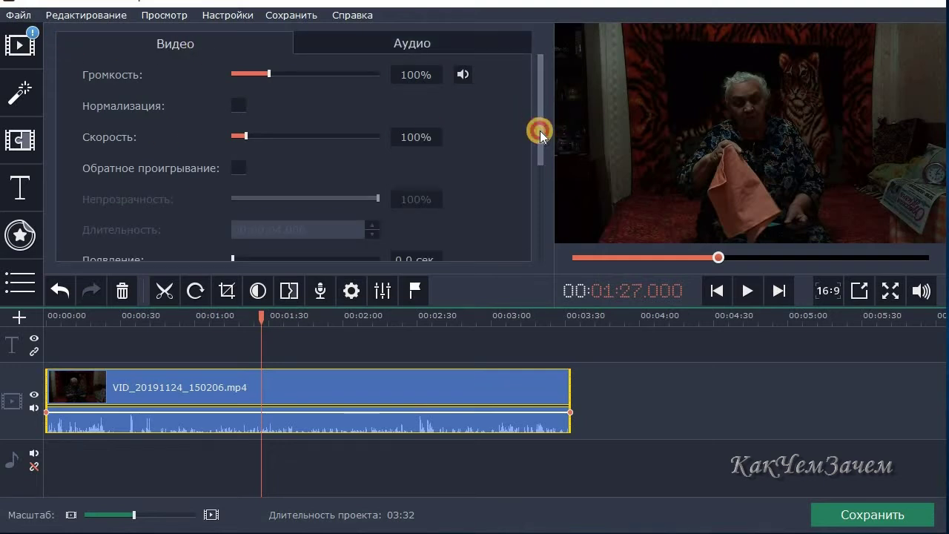
left_click_drag(539, 148, 542, 189)
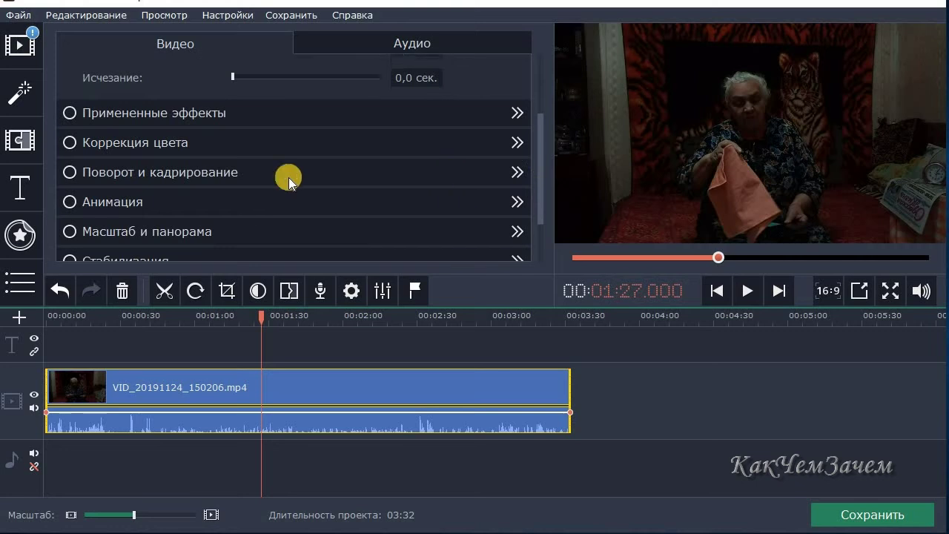
left_click(177, 134)
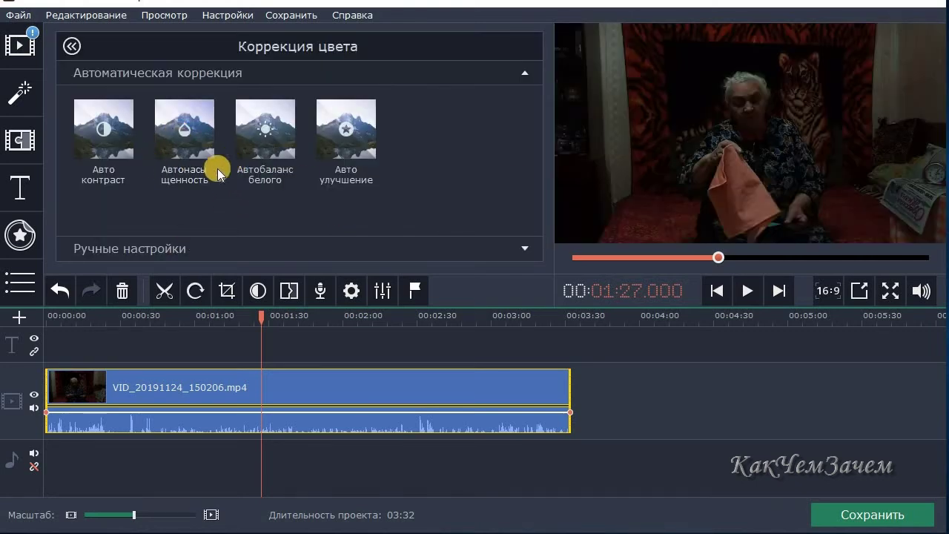
Step: Preview the Автобаланс белого automatic correction and try to apply it to the video clip
left_click(275, 137)
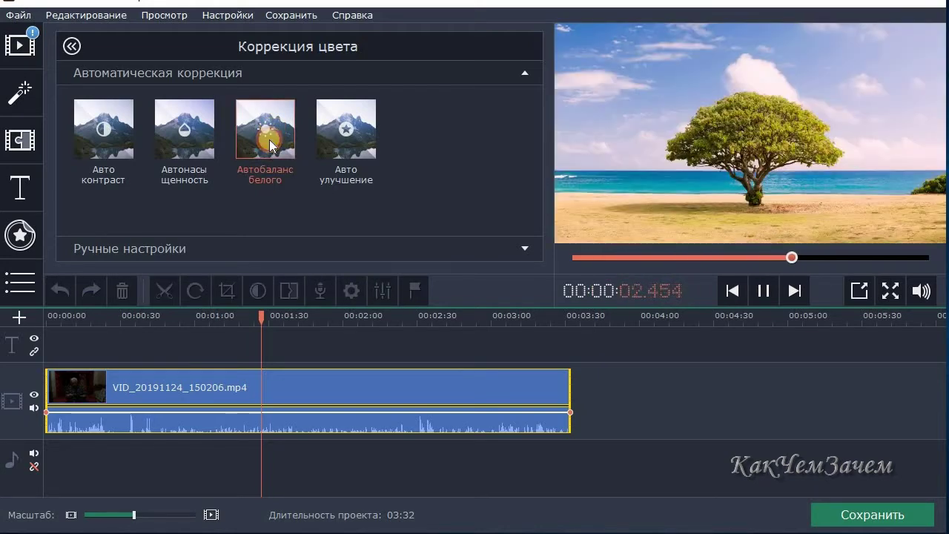
left_click(62, 361)
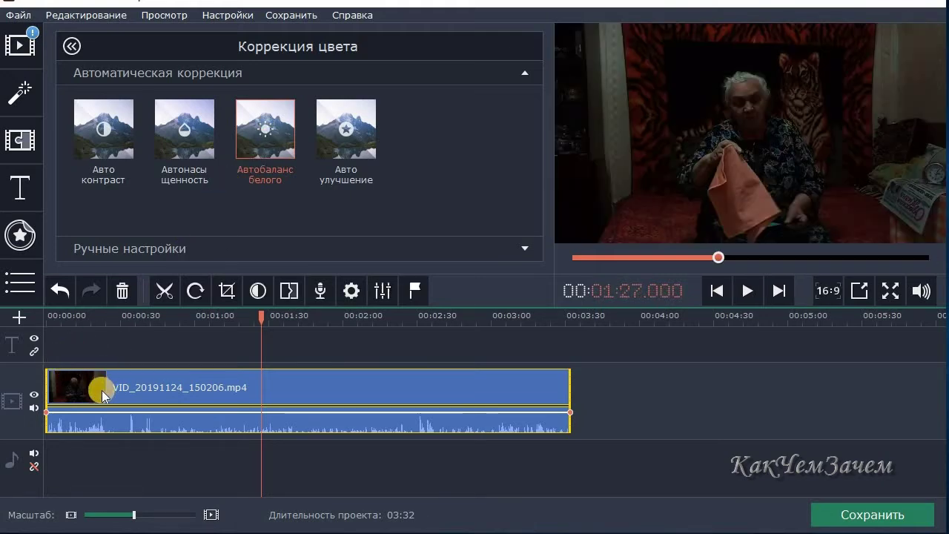
left_click_drag(275, 124, 60, 387)
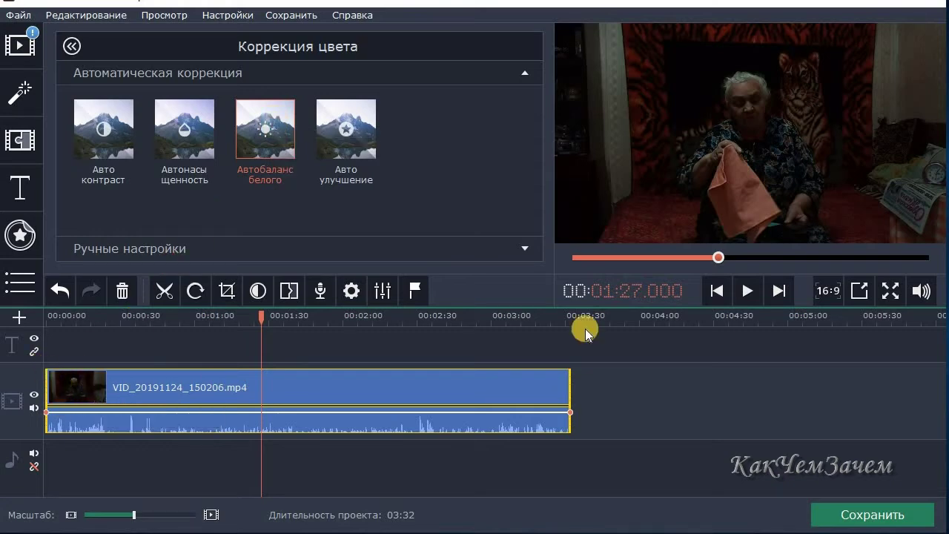
Step: Play the clip from 00:01:27 and from just before 00:01:20, and turn the preview sound down almost to minimum
left_click(749, 291)
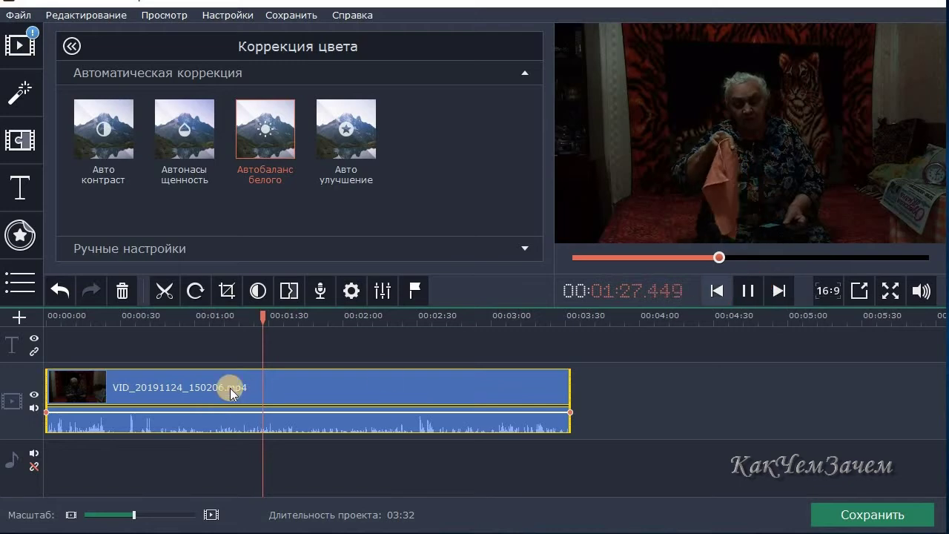
left_click(240, 377)
left_click(748, 290)
mouse_move(917, 195)
left_click_drag(917, 195, 920, 265)
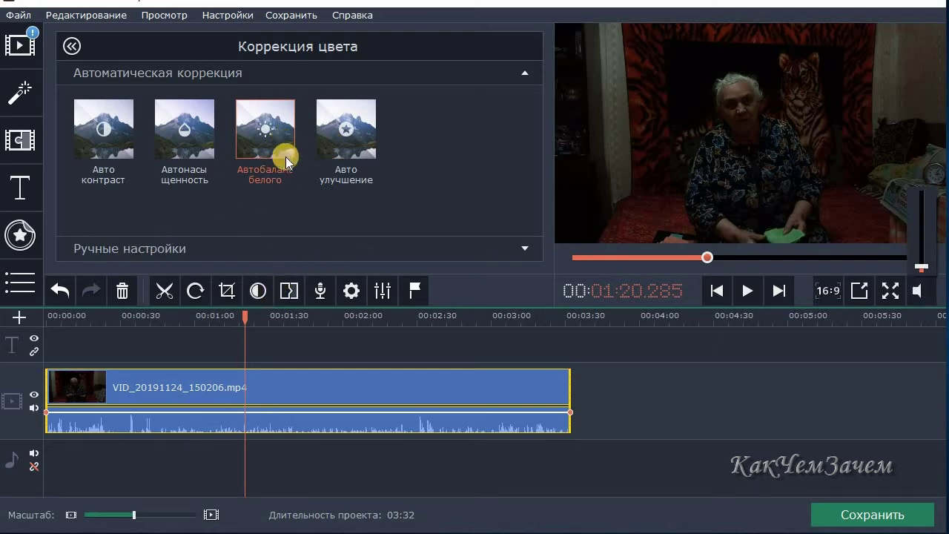
Step: Try to apply the Автоулучшение correction to the clip and return the playhead to the start
mouse_move(354, 134)
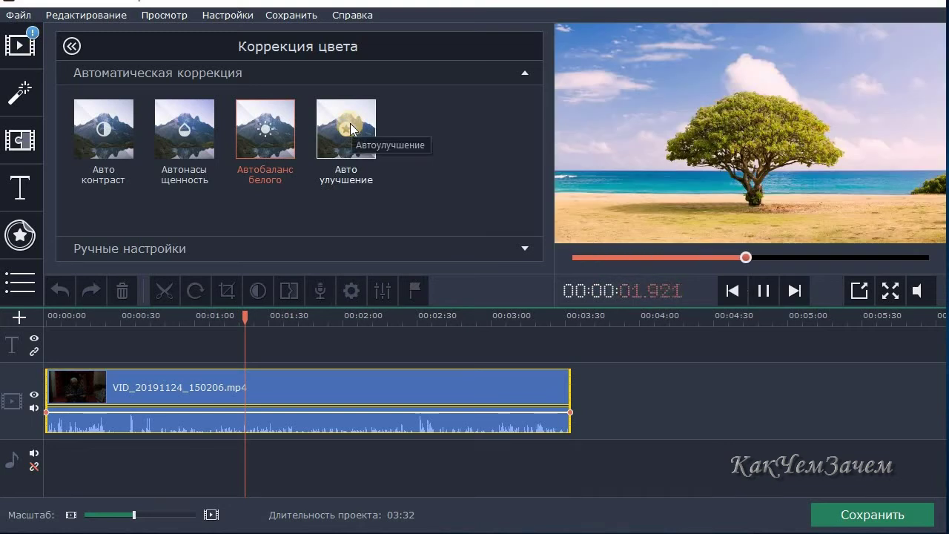
left_click_drag(350, 123, 59, 356)
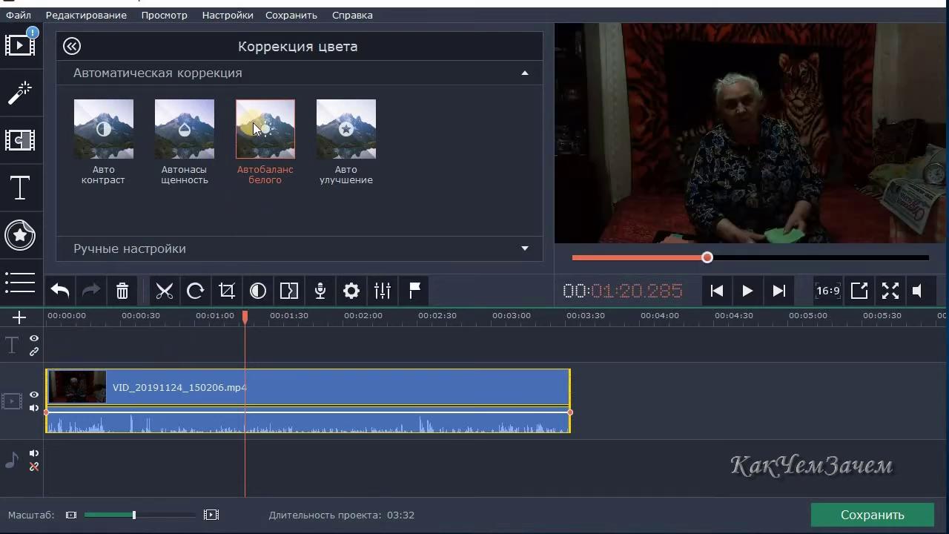
left_click(49, 387)
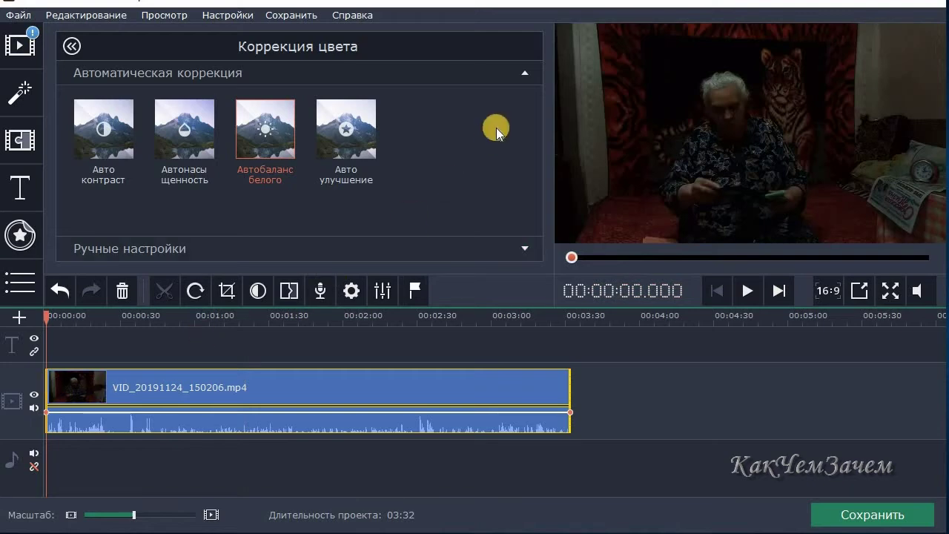
Step: Expand the manual colour correction settings and set Светлые тона to 50
left_click(523, 250)
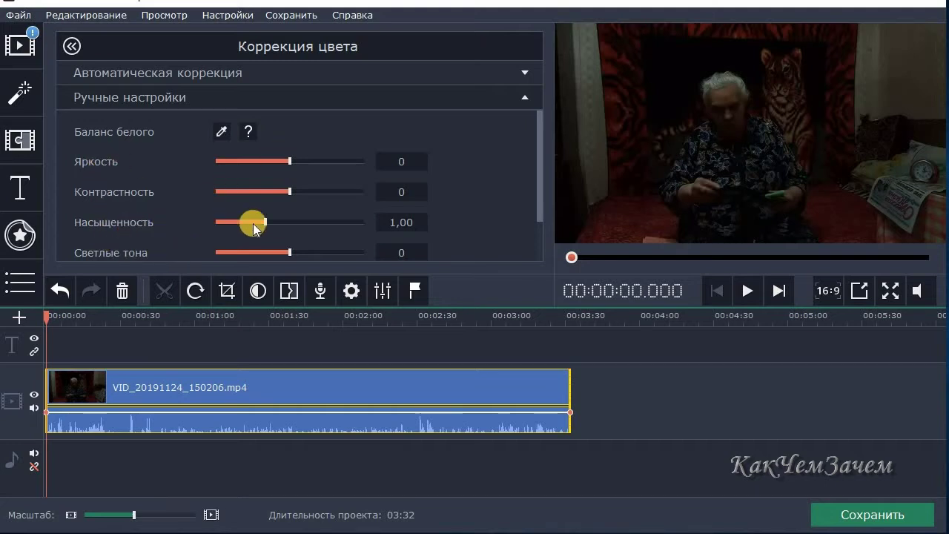
left_click_drag(313, 250, 334, 251)
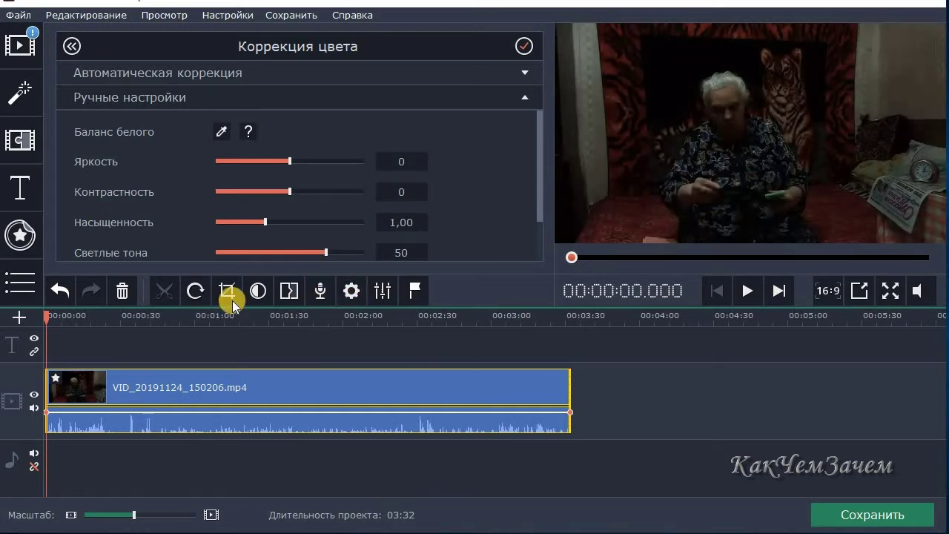
Step: Play the clip from the beginning, mute the preview sound, and return the playhead to 00:00:00
left_click(749, 288)
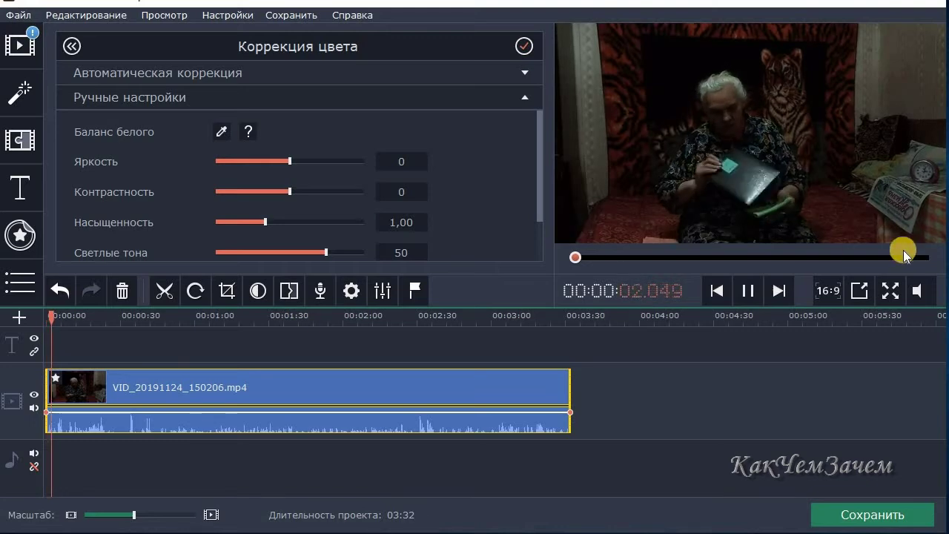
left_click(917, 294)
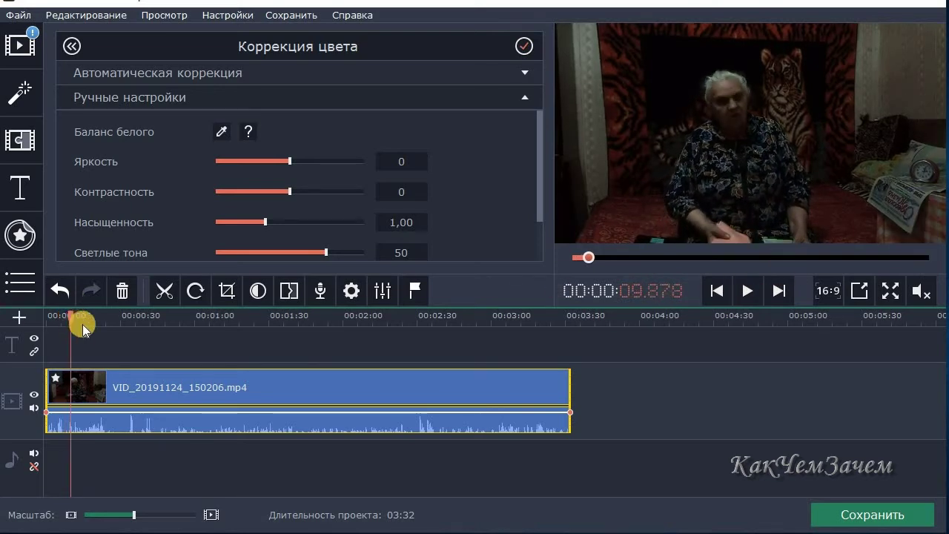
left_click_drag(69, 316, 38, 318)
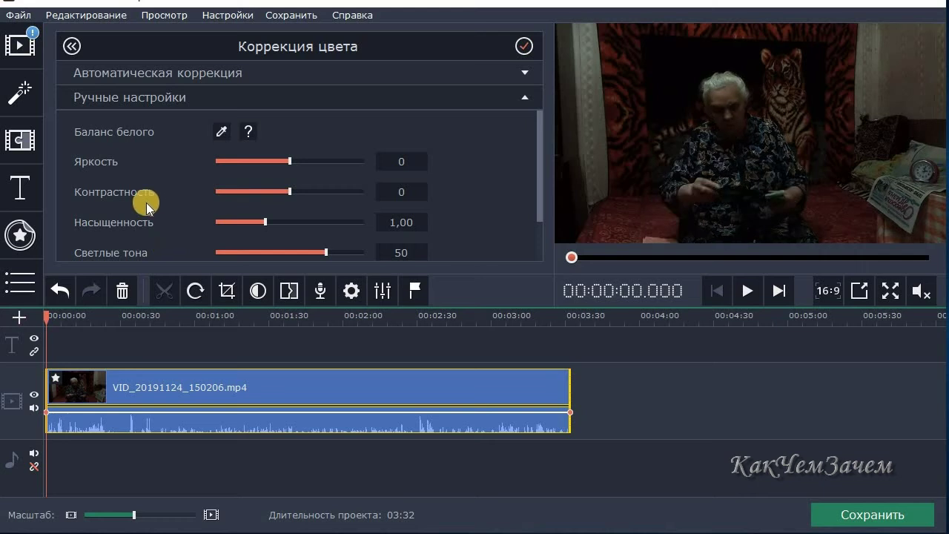
Step: Undo the Светлые тона adjustment on the clip
left_click(63, 290)
left_click(63, 291)
left_click(63, 291)
left_click(63, 291)
left_click(63, 290)
left_click(62, 290)
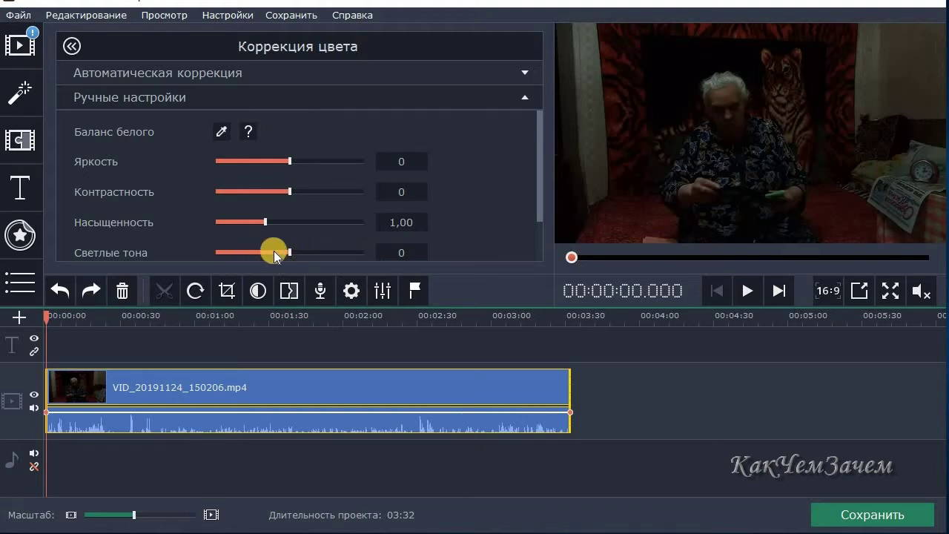
Step: Lower the clip's Светлые тона to -40
left_click(244, 252)
left_click(243, 252)
left_click(229, 256)
left_click(231, 254)
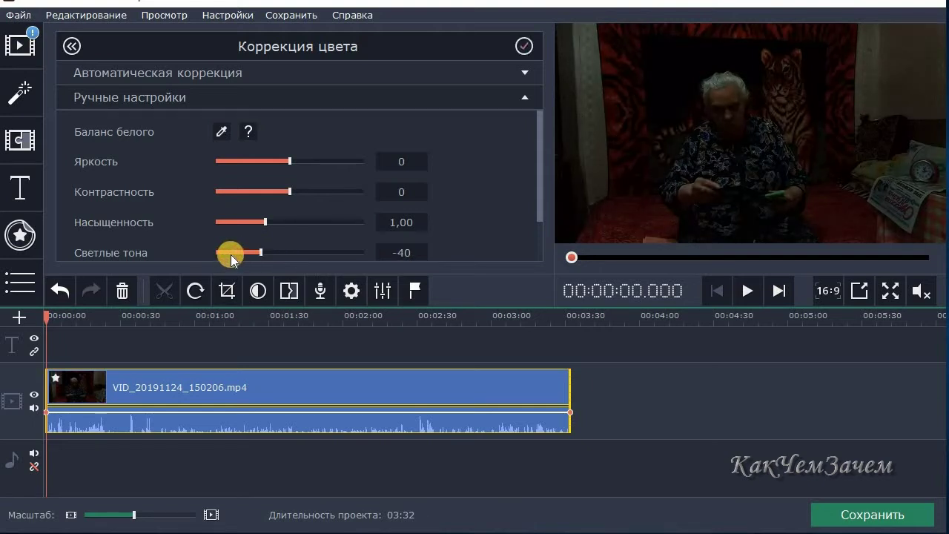
Step: Raise the clip's Светлые тона to 50
left_click(299, 253)
left_click(304, 253)
left_click(312, 252)
left_click(327, 252)
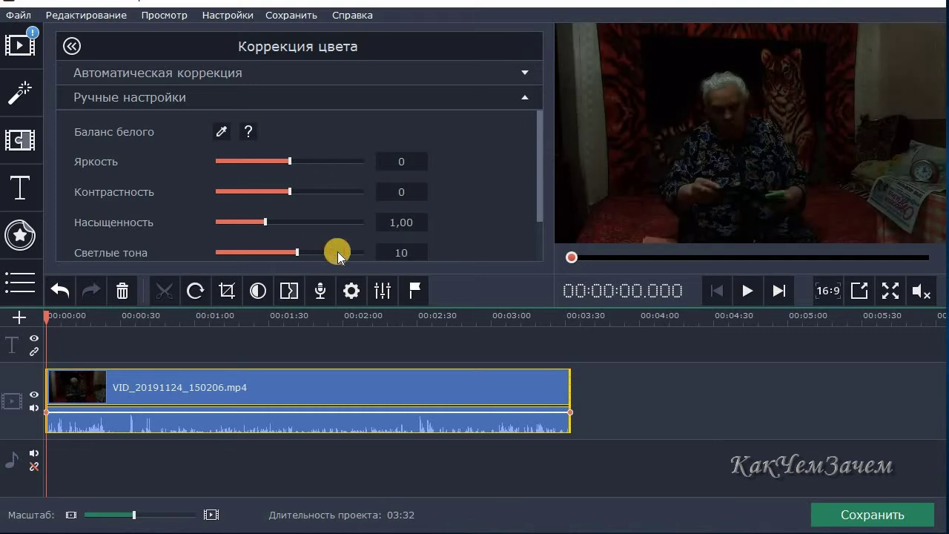
left_click(346, 254)
left_click(345, 253)
left_click(346, 253)
left_click(355, 252)
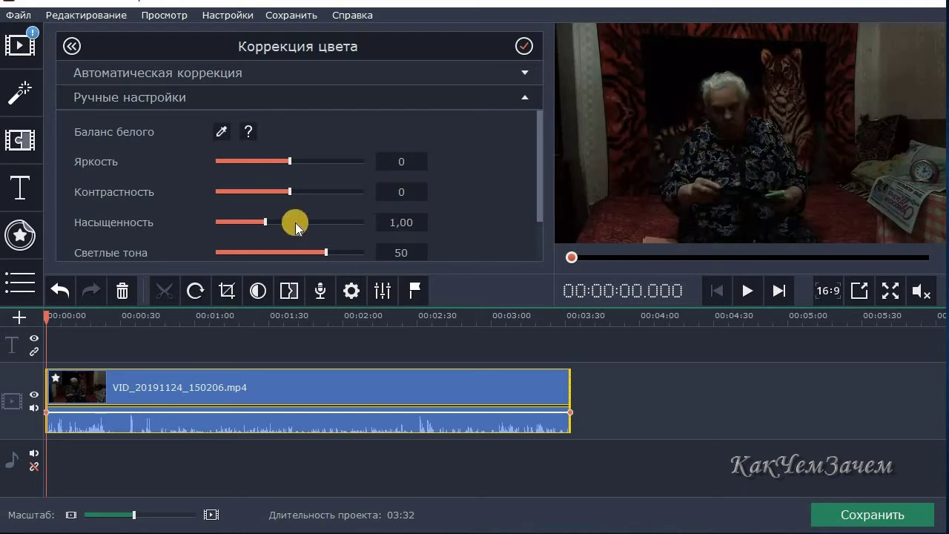
Step: Try stronger and weaker Насыщенность values on the clip and set it to 1,30
left_click(320, 221)
left_click(320, 221)
left_click(323, 220)
left_click(331, 221)
left_click(332, 221)
left_click(333, 221)
left_click(347, 221)
left_click(347, 221)
left_click_drag(260, 221, 305, 222)
left_click(268, 222)
left_click(266, 220)
left_click(291, 221)
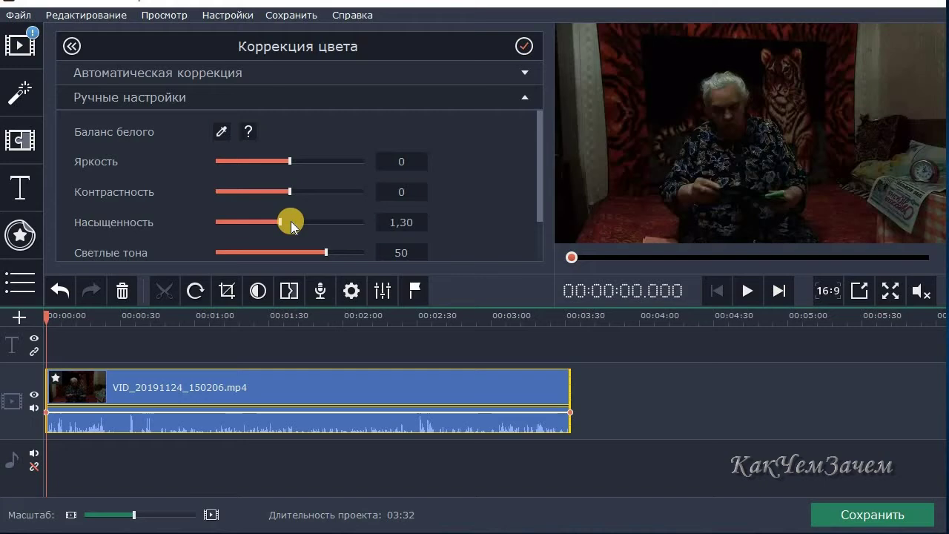
Step: Try higher and lower Контрастность values on the clip and set it to -10
left_click(326, 192)
left_click(261, 190)
left_click(253, 189)
left_click(252, 189)
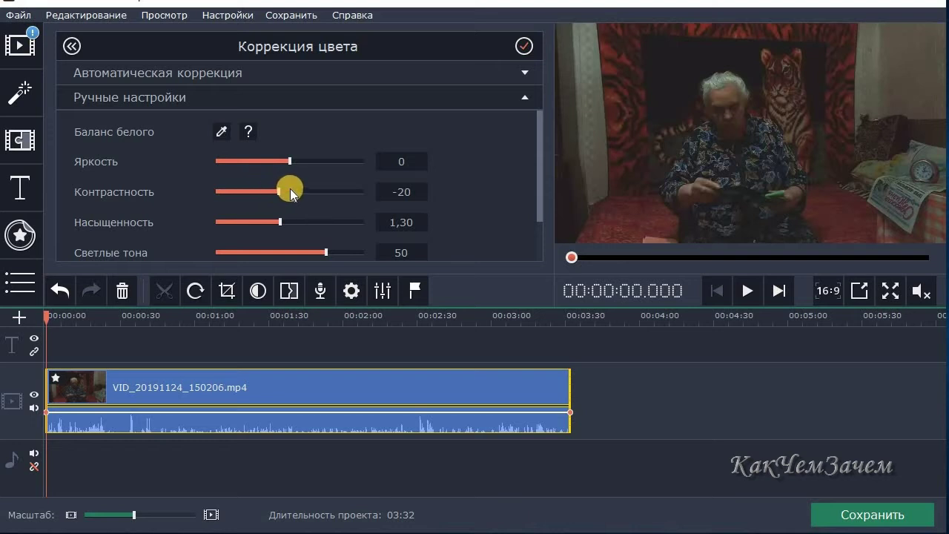
left_click(285, 189)
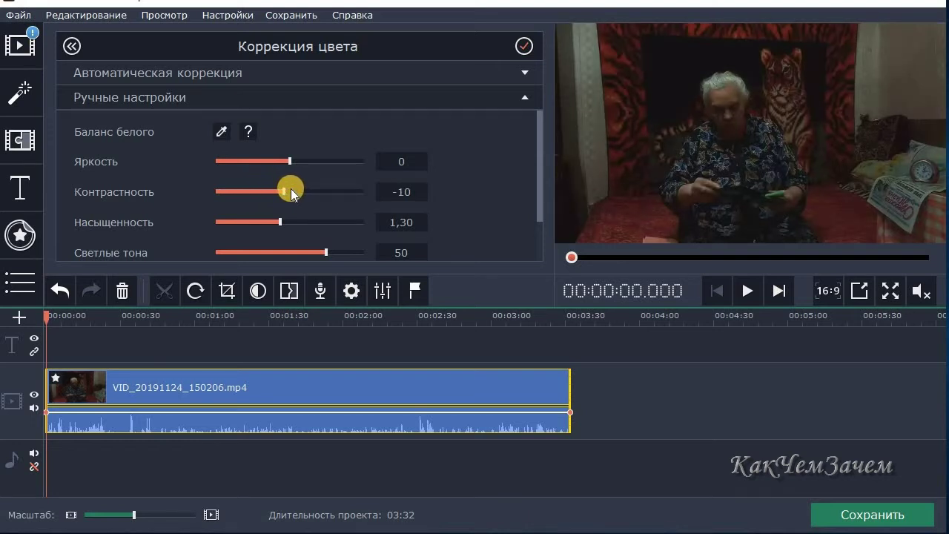
Step: Try brighter and darker Яркость values on the clip and set it to 10
mouse_move(307, 160)
left_click(309, 159)
left_click(309, 159)
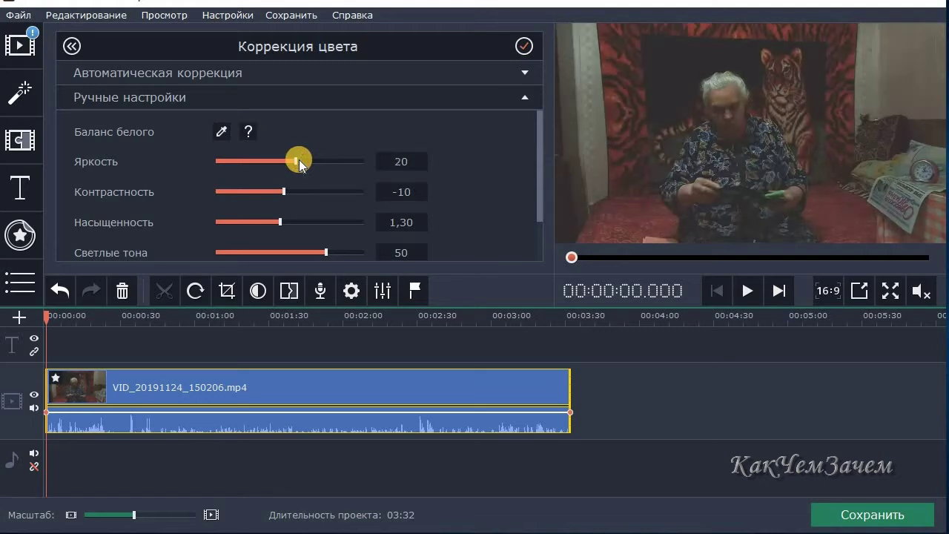
left_click(280, 159)
left_click(261, 160)
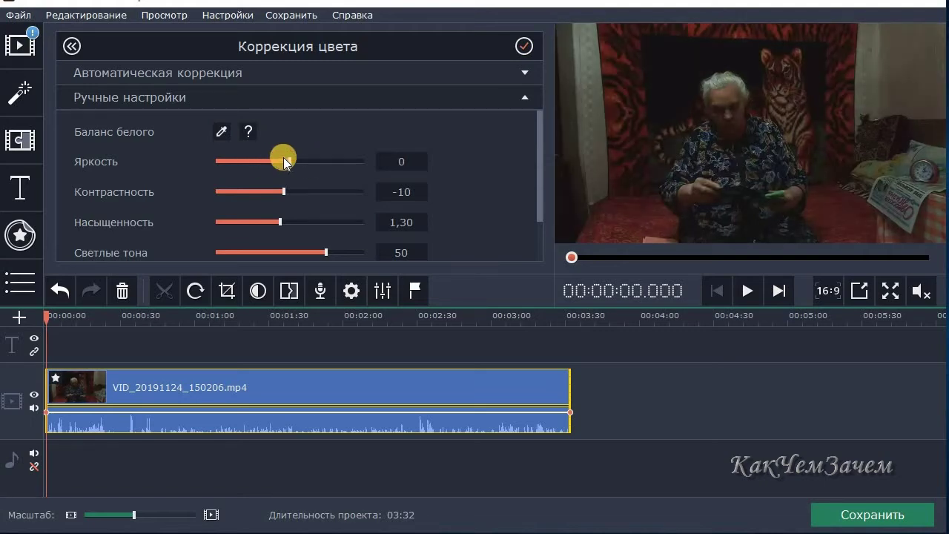
left_click(299, 160)
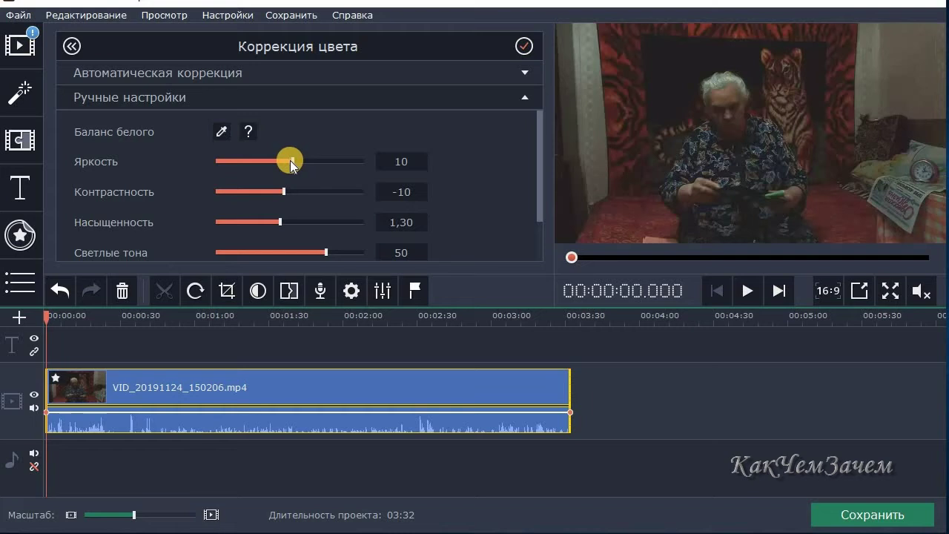
Step: Set the clip's Яркость to 0, then try lower and higher Гамма values and return Гамма to 1,00
left_click(278, 159)
left_click_drag(537, 186, 538, 207)
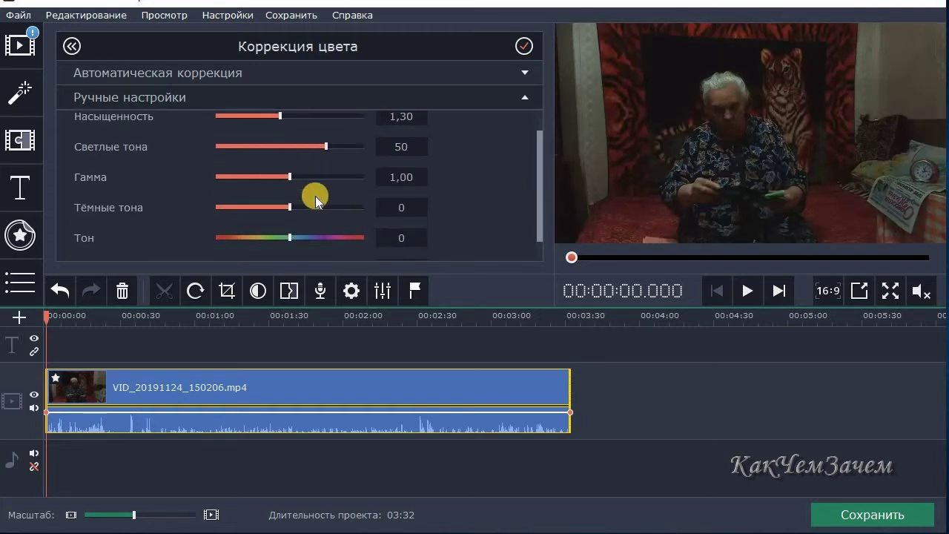
left_click(261, 174)
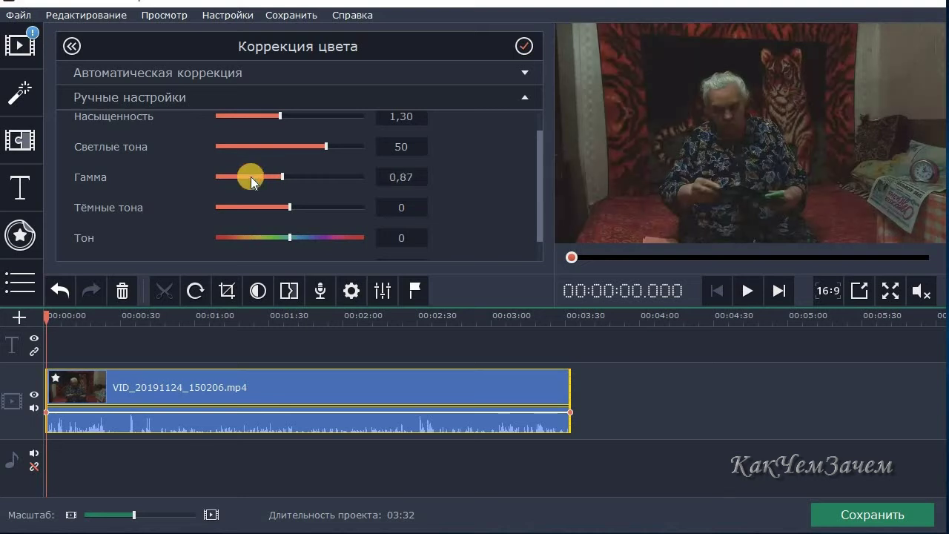
left_click(297, 175)
left_click(312, 175)
left_click(281, 175)
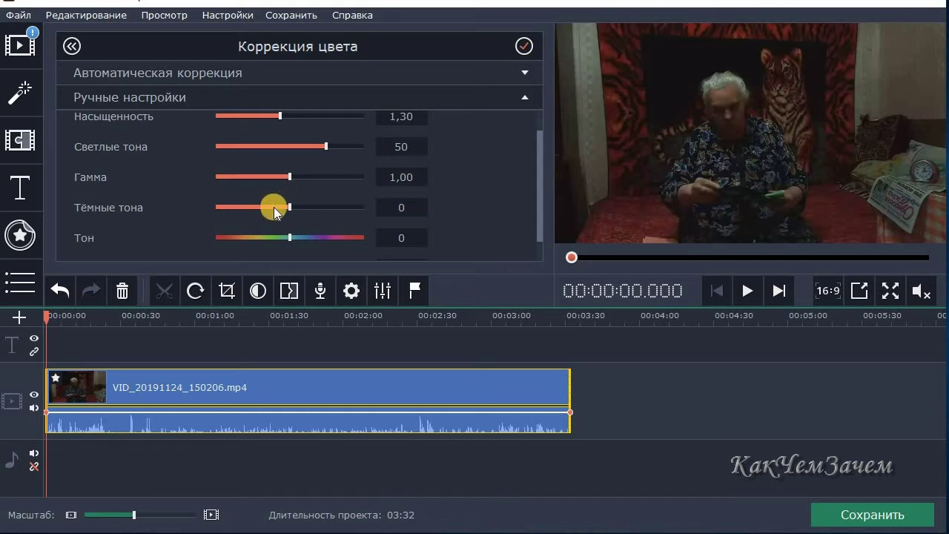
Step: Try lower and higher Тёмные тона values and different Тон shifts on the clip, returning both to 0
left_click(271, 207)
left_click(299, 209)
left_click(311, 207)
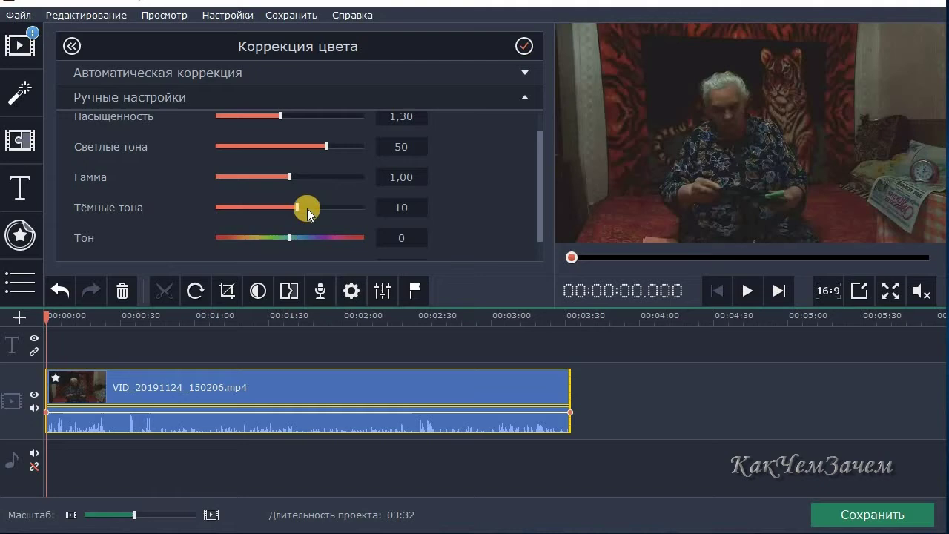
left_click(289, 208)
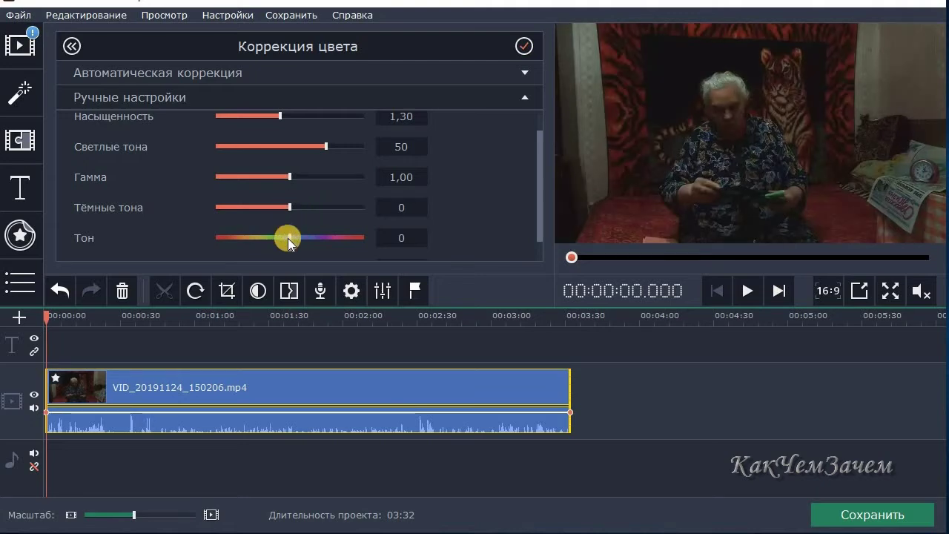
mouse_move(288, 239)
left_mouse_down()
mouse_move(299, 239)
mouse_move(267, 240)
mouse_move(305, 236)
mouse_move(292, 235)
left_mouse_up()
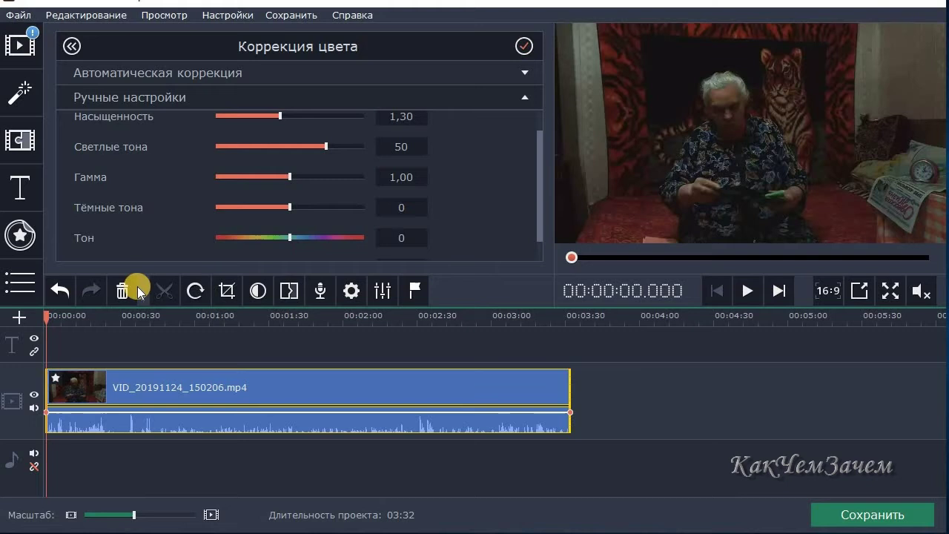
Step: Undo the latest Тон changes on the clip and redo some of them
left_click(62, 288)
left_click(61, 289)
left_click(61, 289)
left_click(59, 287)
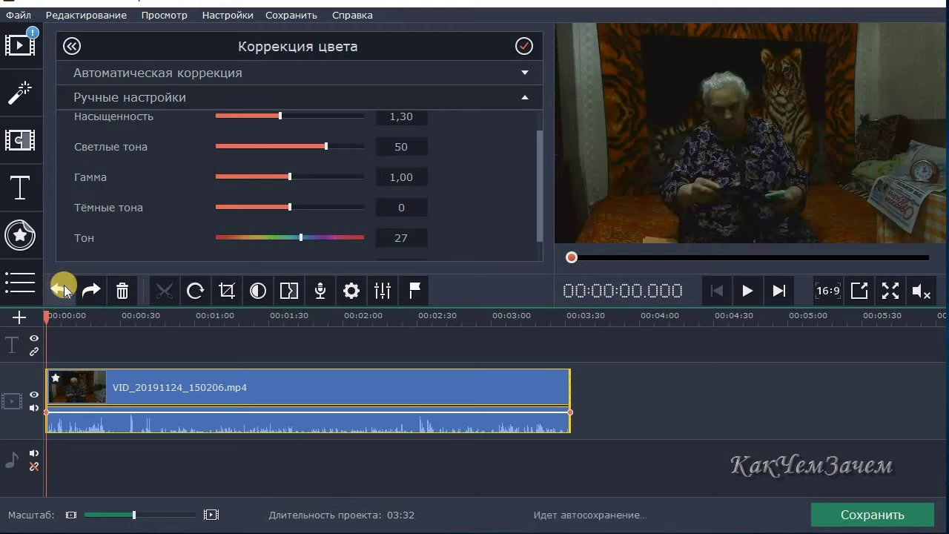
left_click(60, 289)
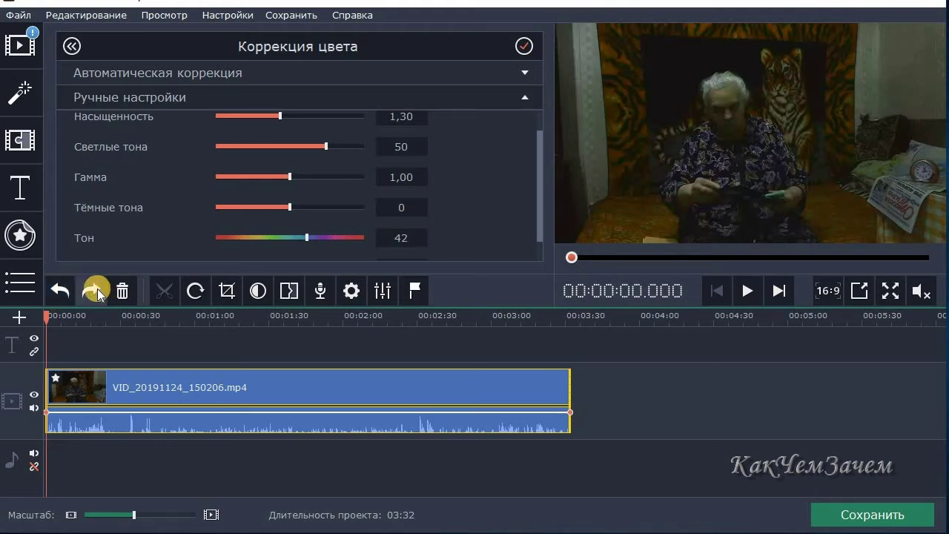
left_click(97, 289)
left_click(95, 290)
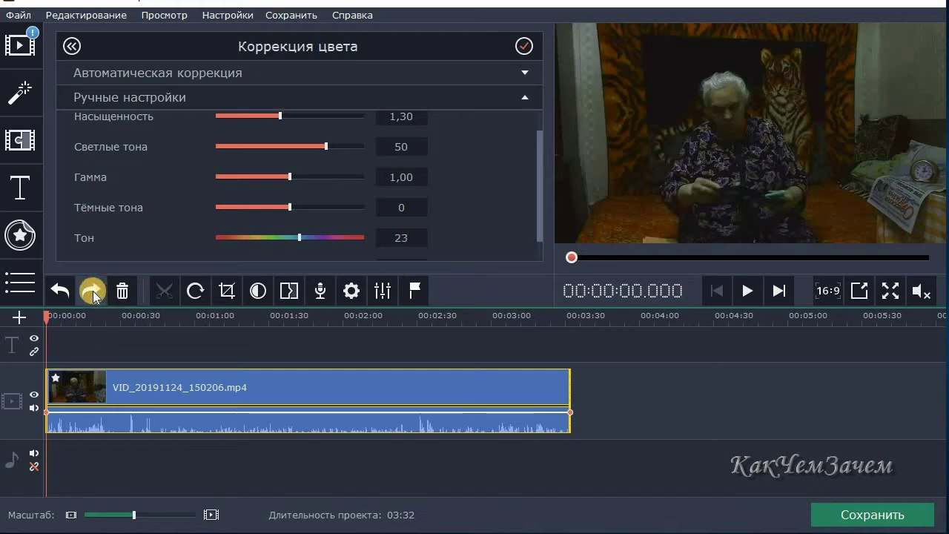
Step: Undo the Тон, Тёмные тона and Гамма trials one by one, back to a Гамма of 0,87
left_click(64, 291)
left_click(65, 291)
left_click(64, 290)
left_click(65, 289)
left_click(65, 288)
left_click(65, 289)
left_click(65, 288)
left_click(66, 288)
left_click(65, 290)
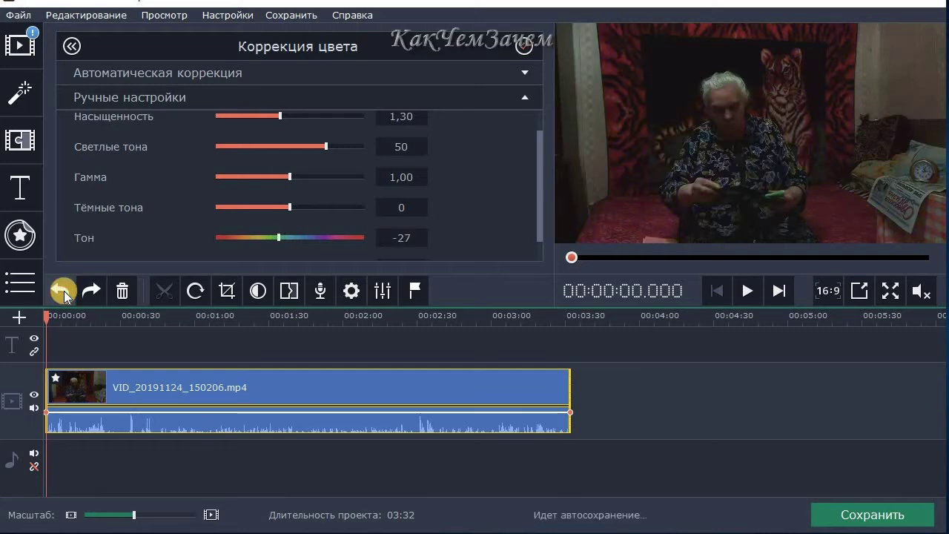
left_click(65, 289)
left_click(65, 290)
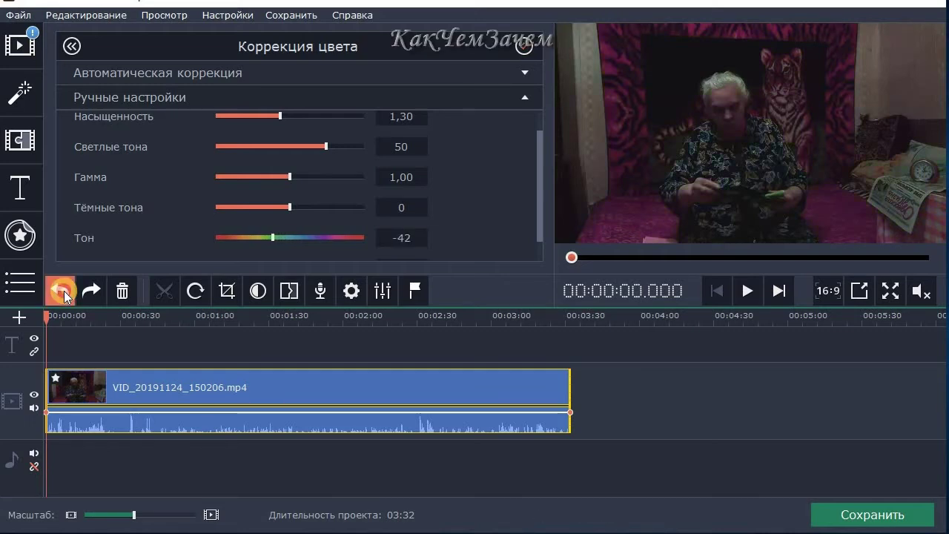
left_click(64, 290)
left_click(65, 290)
left_click(64, 290)
left_click(64, 290)
left_click(63, 291)
left_click(64, 291)
left_click(64, 290)
left_click(64, 291)
left_click(64, 291)
left_click(64, 290)
left_click(62, 289)
left_click(62, 290)
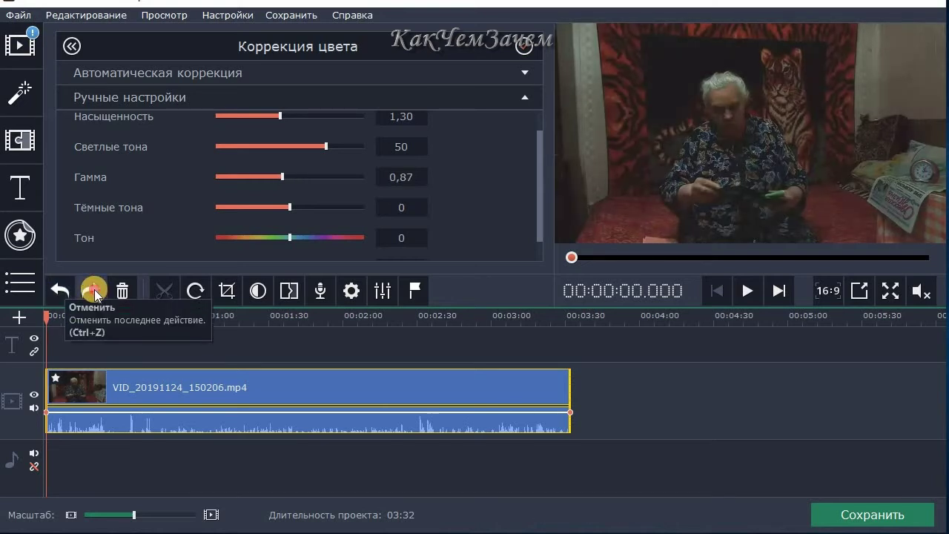
left_click(94, 289)
left_click(63, 293)
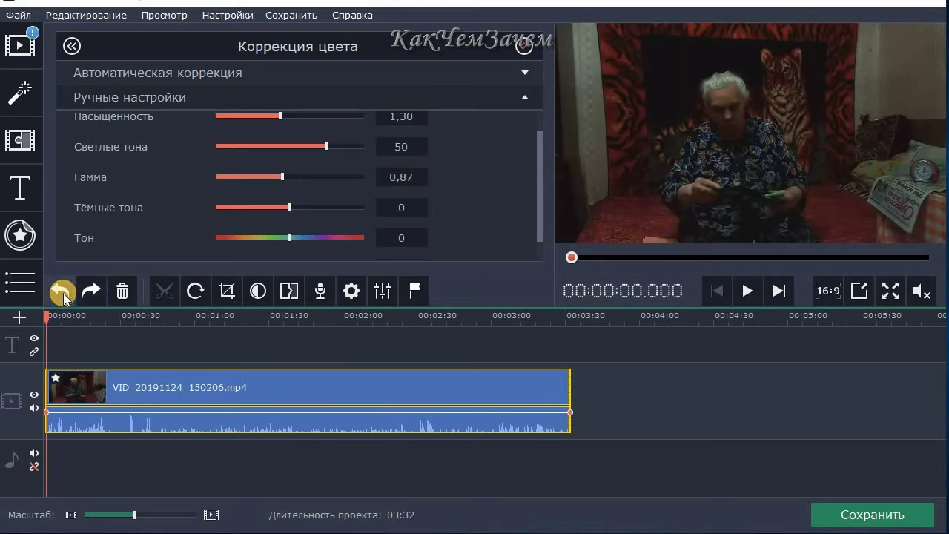
Step: Set the clip's Гамма to 0,90
left_click(419, 195)
key("BackSpace")
type("1")
key("Left")
key("BackSpace")
type("9")
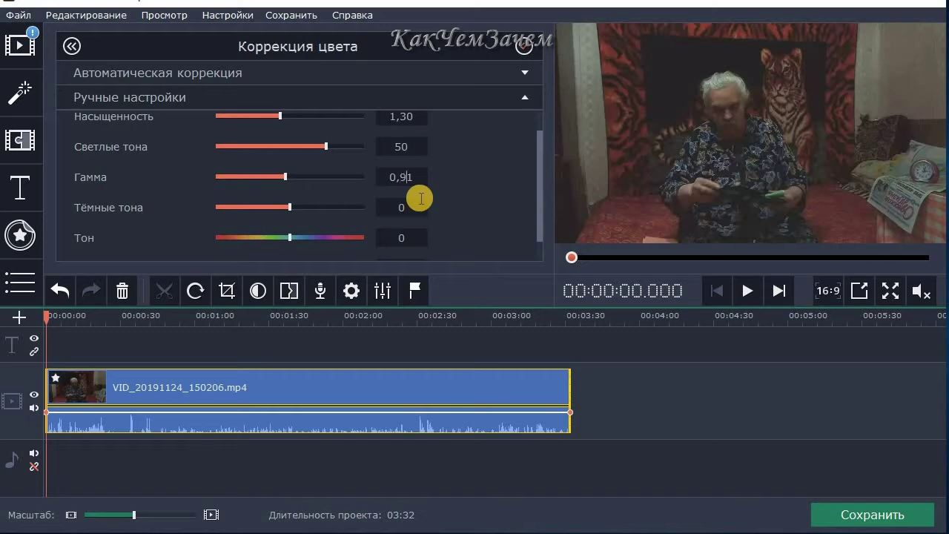
key("Delete")
type("2")
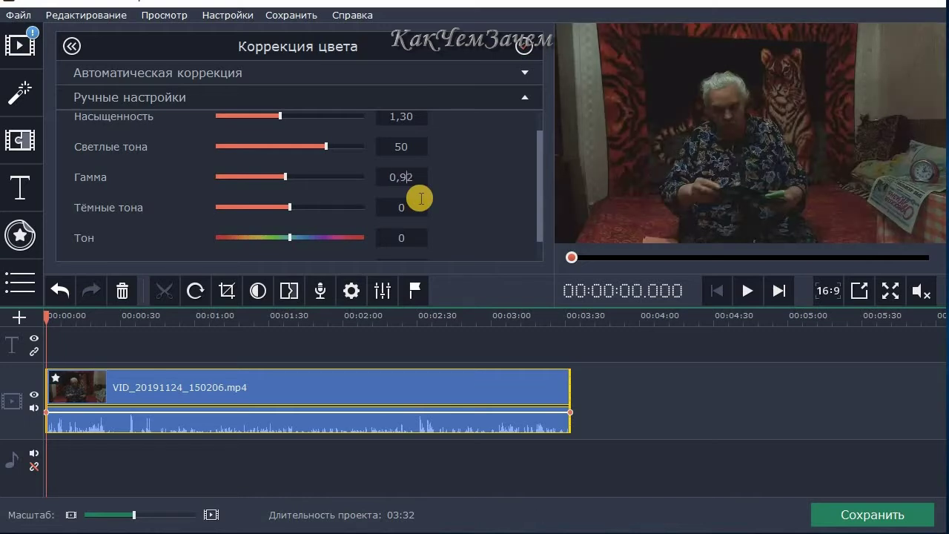
key("Delete")
key("Return")
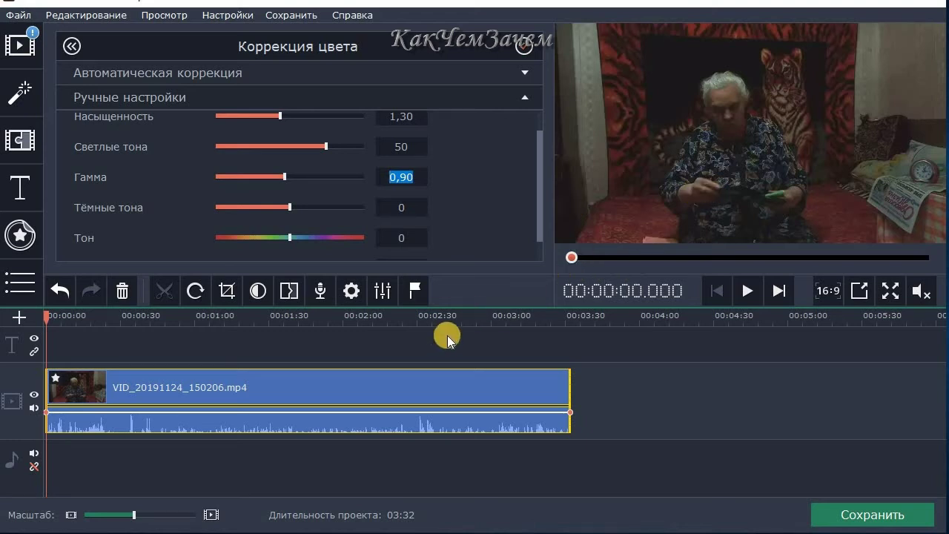
Step: Review the manual colour settings, their save-as-template dialog without saving, and the automatic correction presets
left_click_drag(537, 186, 541, 92)
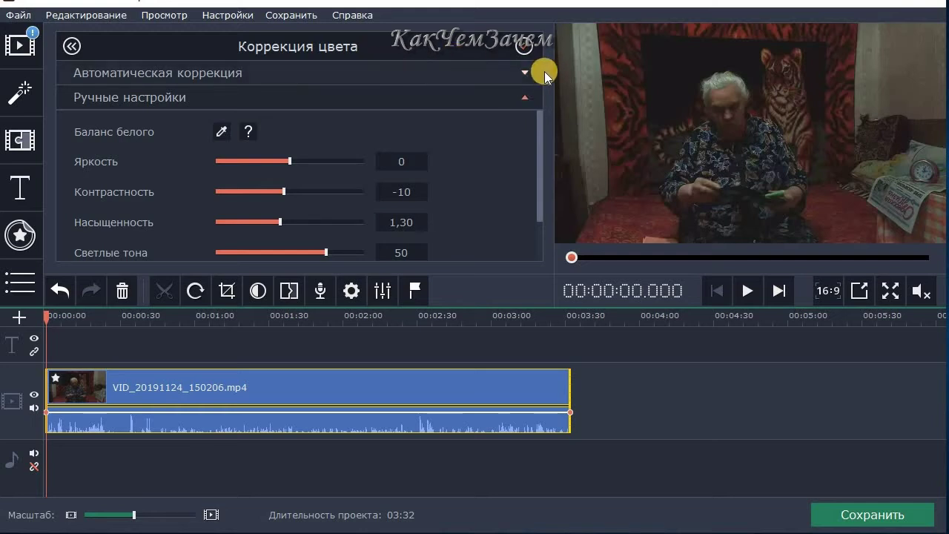
left_click(545, 211)
left_click(108, 234)
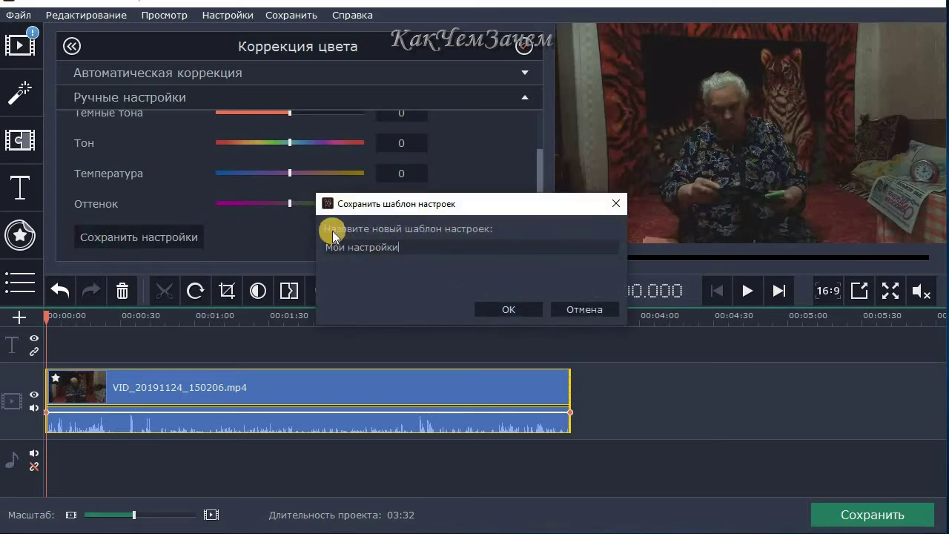
left_click(565, 309)
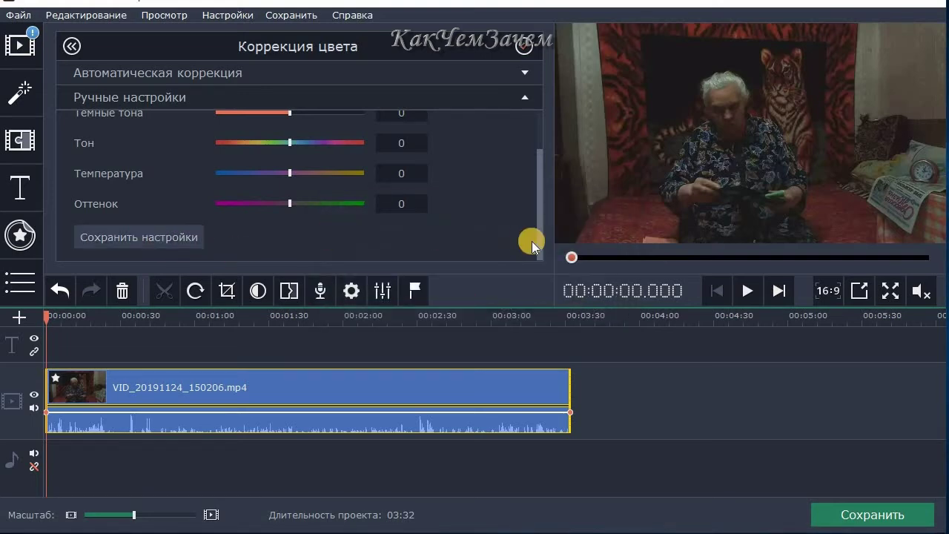
left_click_drag(537, 241, 515, 184)
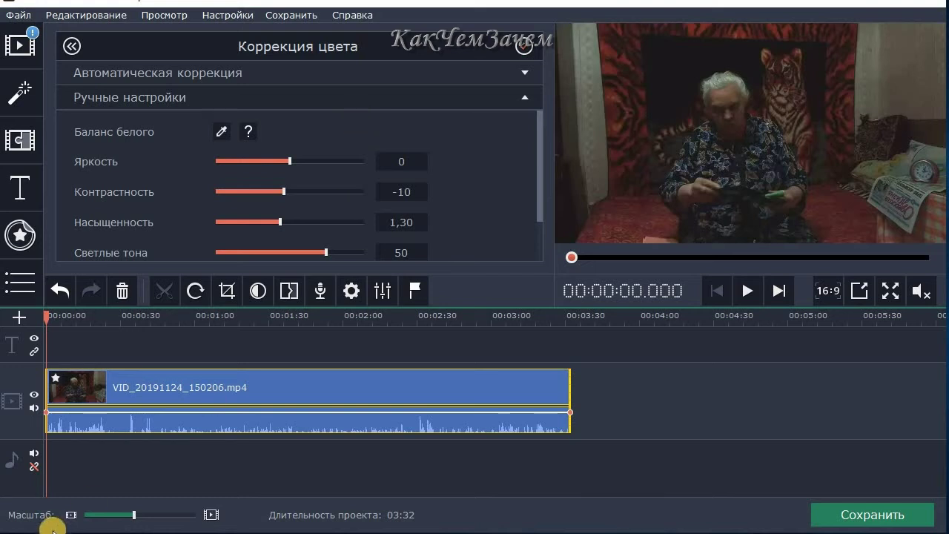
left_click(157, 72)
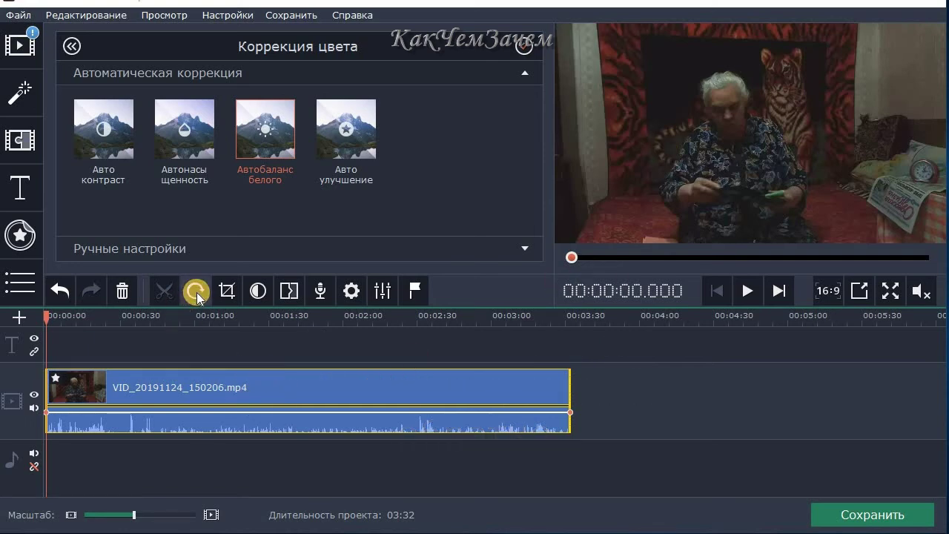
Step: Try rotating the clip in 90° steps while viewing the frame at 48 seconds, and undo the rotations
left_click(165, 393)
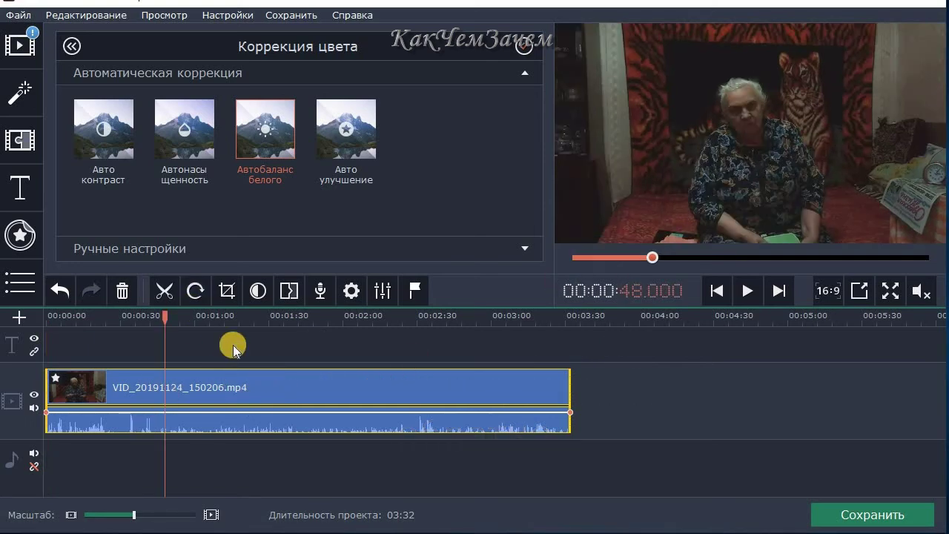
left_click(190, 293)
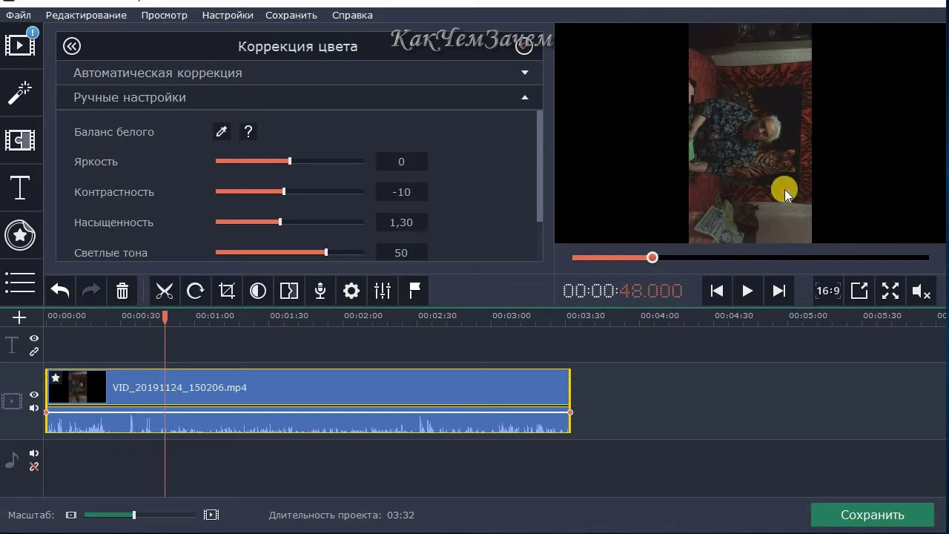
left_click(196, 290)
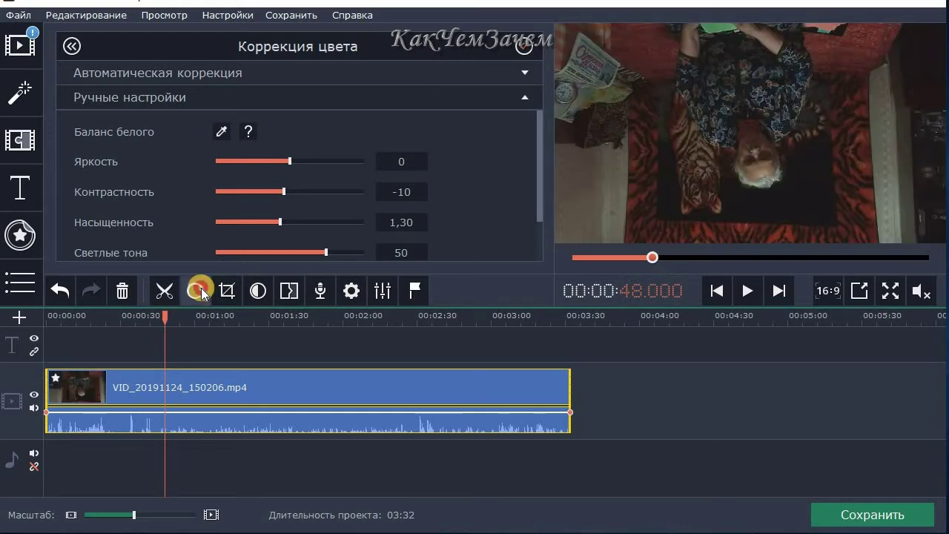
left_click(197, 289)
left_click(56, 295)
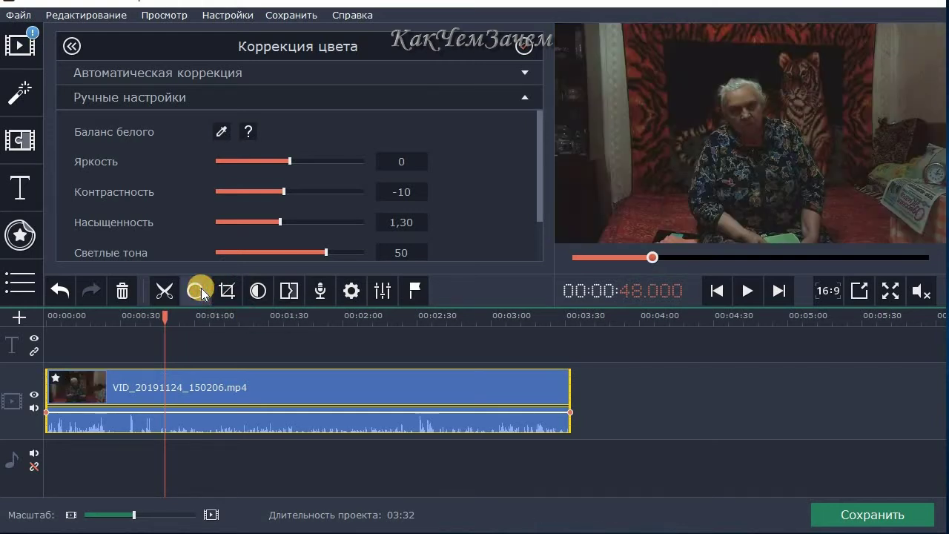
left_click(61, 290)
left_click(61, 290)
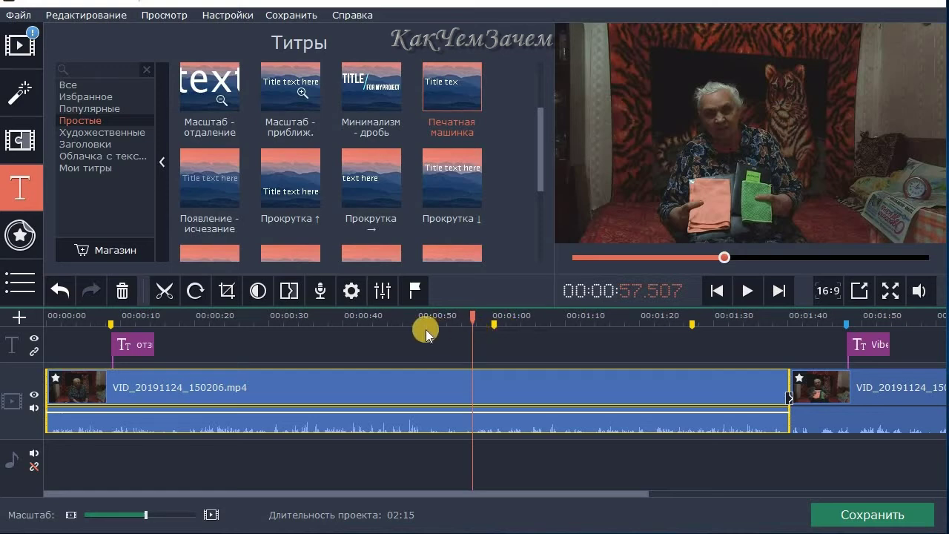
Step: Place the playhead on the marker at 00:01:00.369 and import the picture xfhfhdf from the desktop's МОВАВИ ШКОЛА folder
left_click(496, 325)
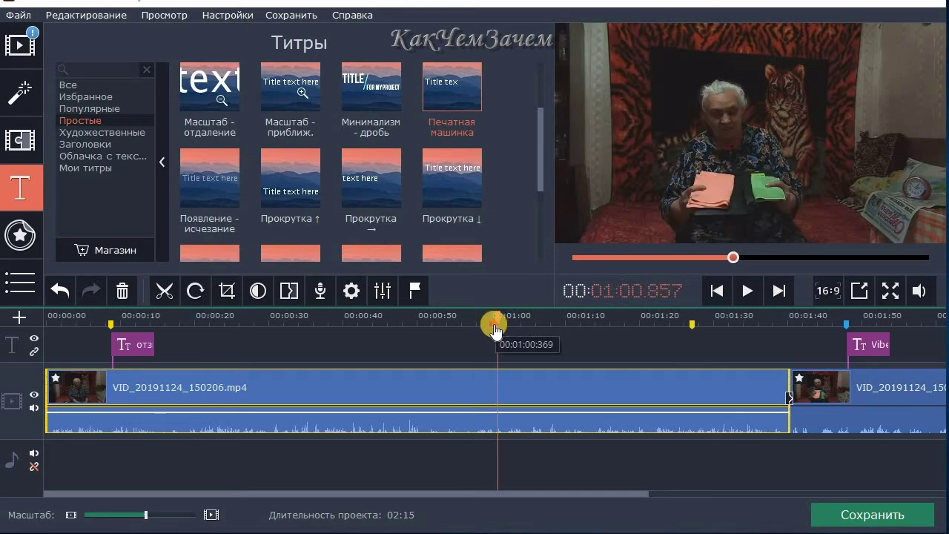
left_click(495, 326)
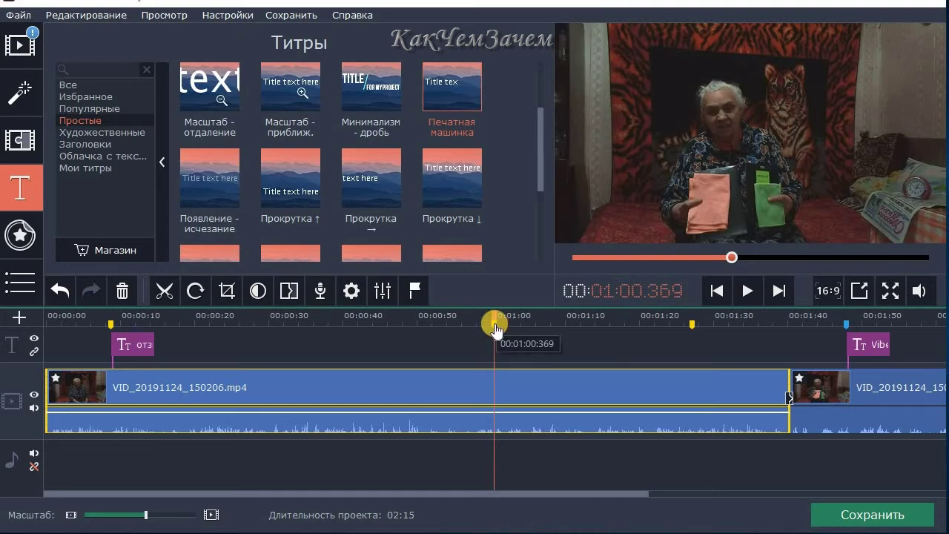
key("ctrl+o")
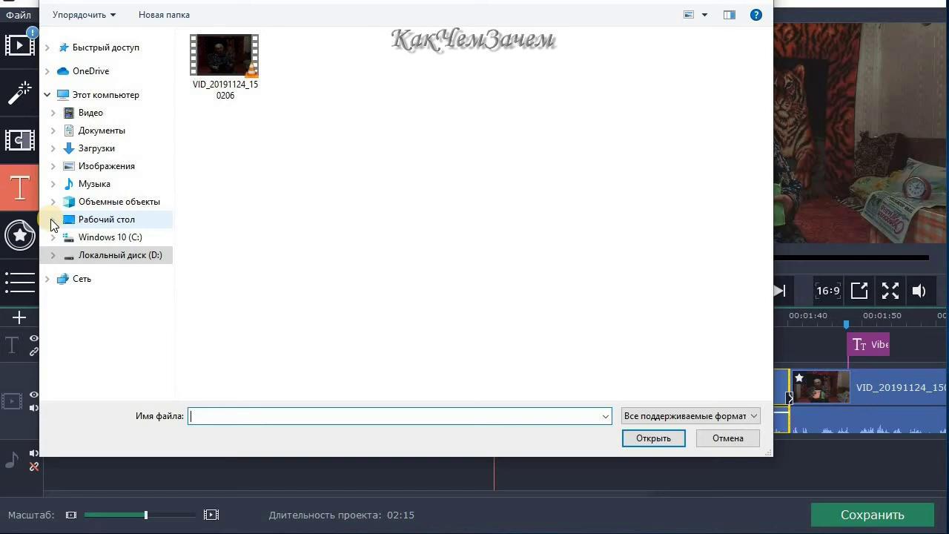
left_click(50, 218)
left_click(77, 236)
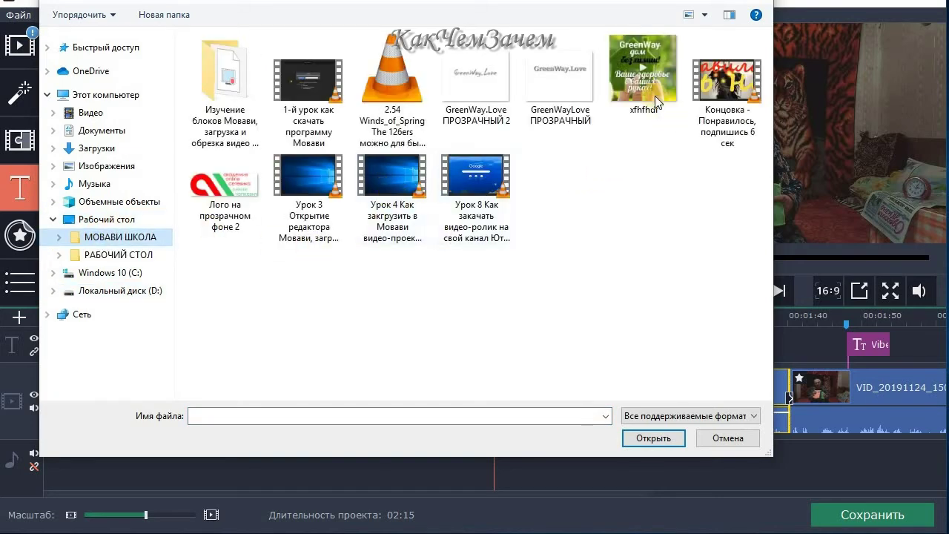
left_click(632, 67)
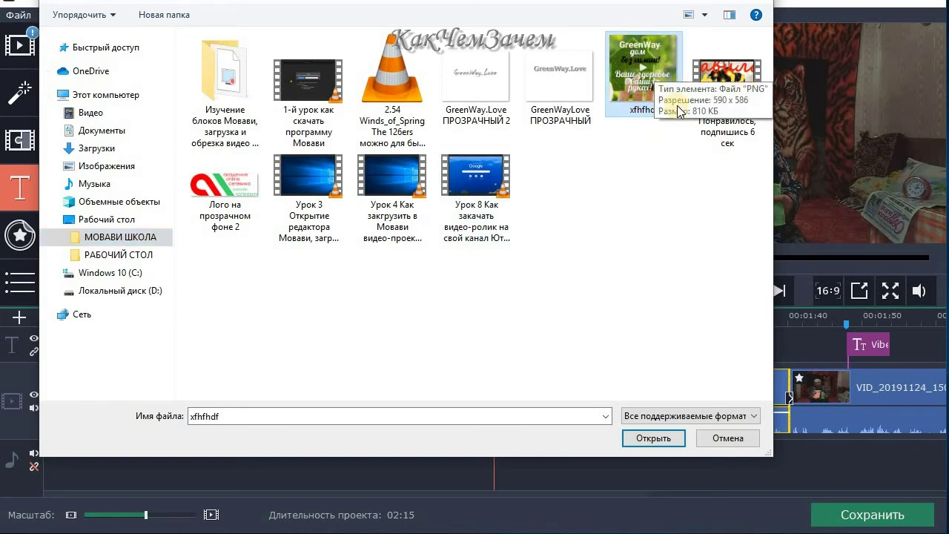
left_click(648, 439)
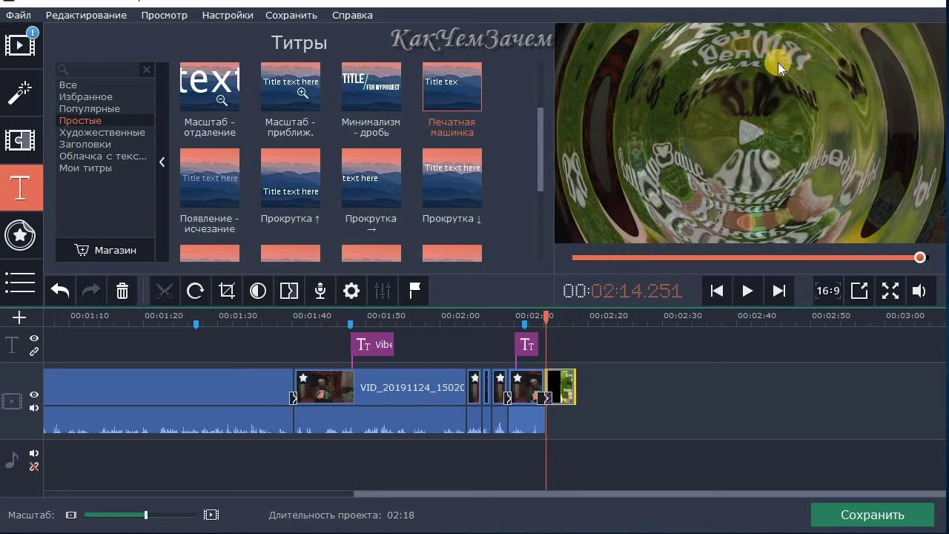
Step: Move the imported picture from the end of the video track to the overlay track at the marker near 00:01:27, and preview playback from 00:01:24.400
left_click(561, 386)
left_click(561, 386)
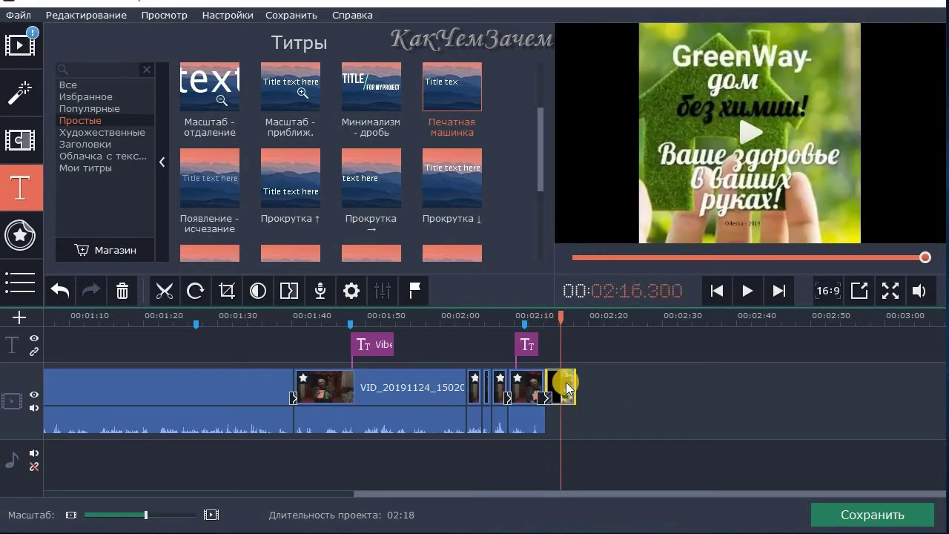
left_click_drag(566, 387, 207, 387)
left_click(192, 318)
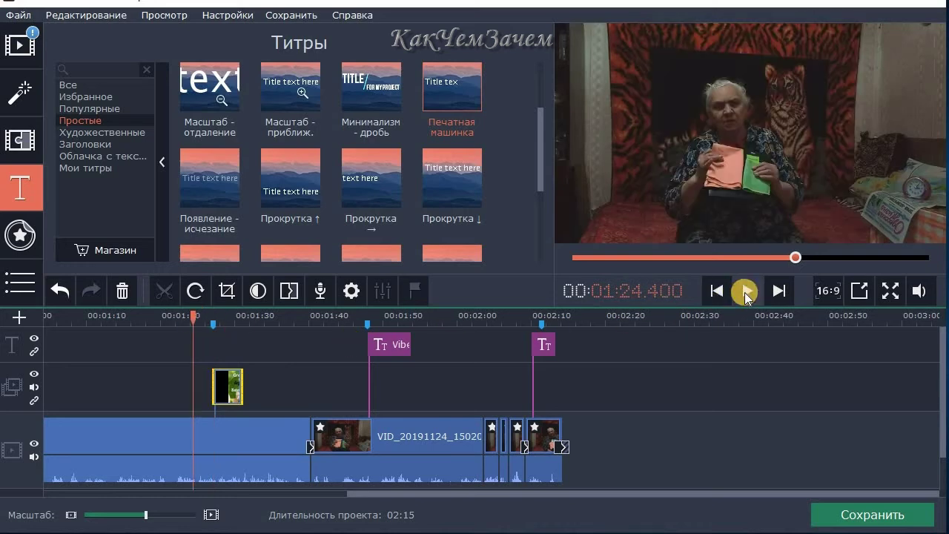
left_click(744, 292)
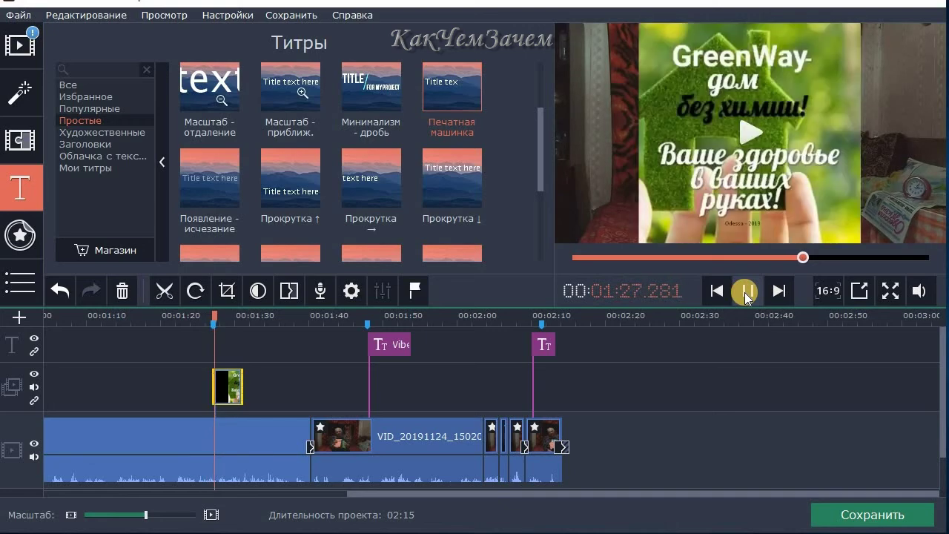
Step: Move the GreenWay picture on the overlay track back to the marker at 00:01:00.369 and preview playback from there
scroll(470, 457, "up", 5)
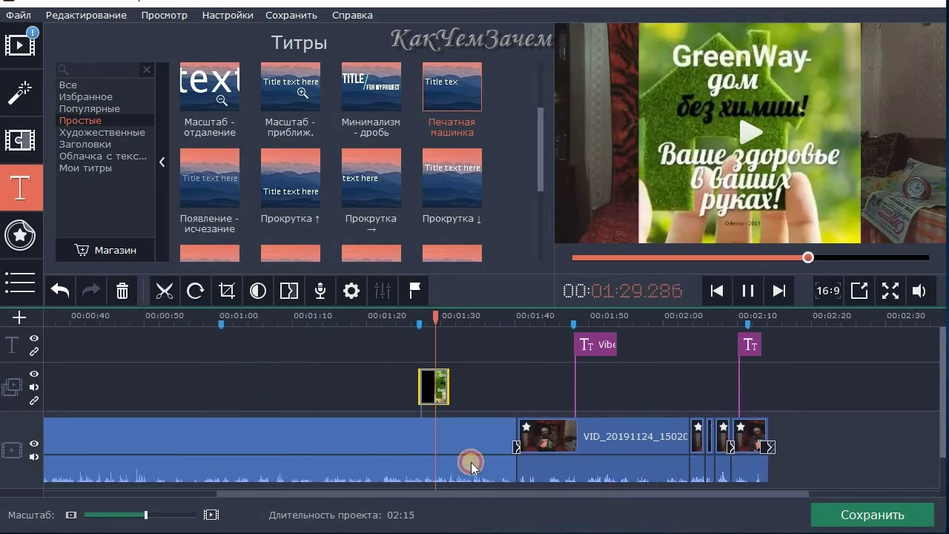
key("space")
left_click(507, 386)
left_click_drag(510, 389, 308, 385)
left_click(278, 317)
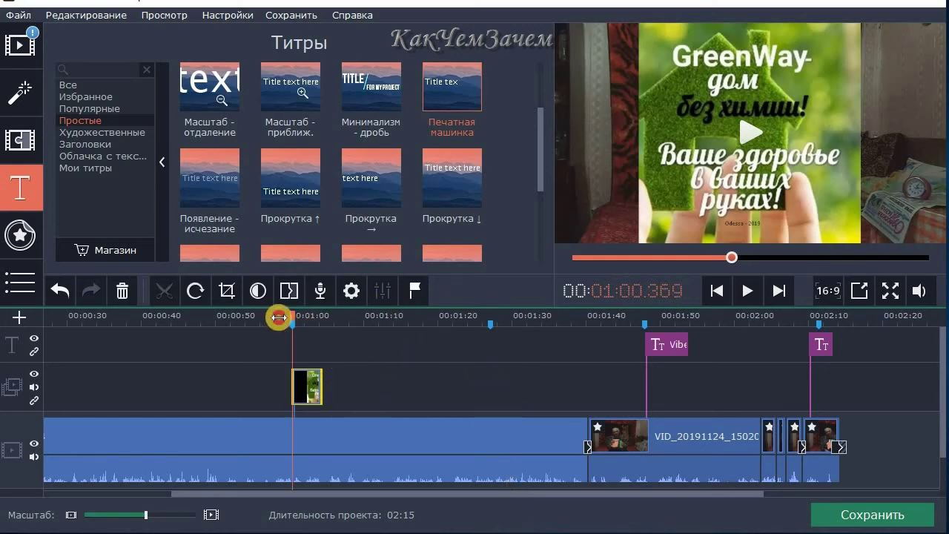
left_click(745, 291)
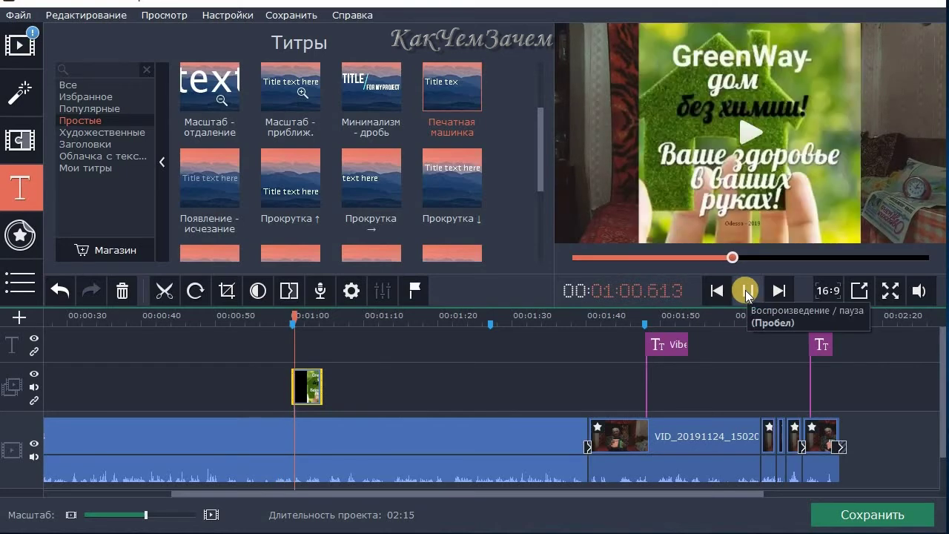
left_click(745, 289)
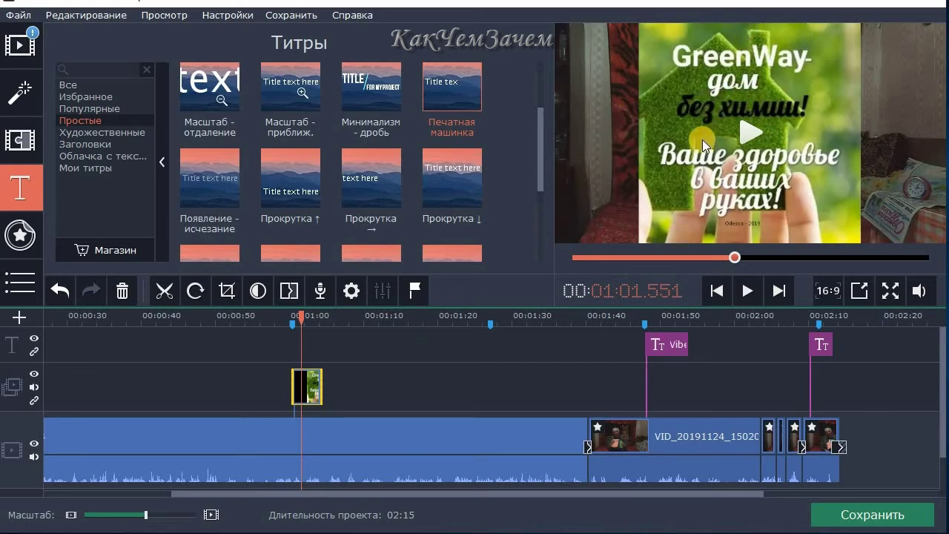
Step: Shrink the GreenWay picture to a small picture-in-picture in the frame's upper-right corner and apply it
double_click(306, 382)
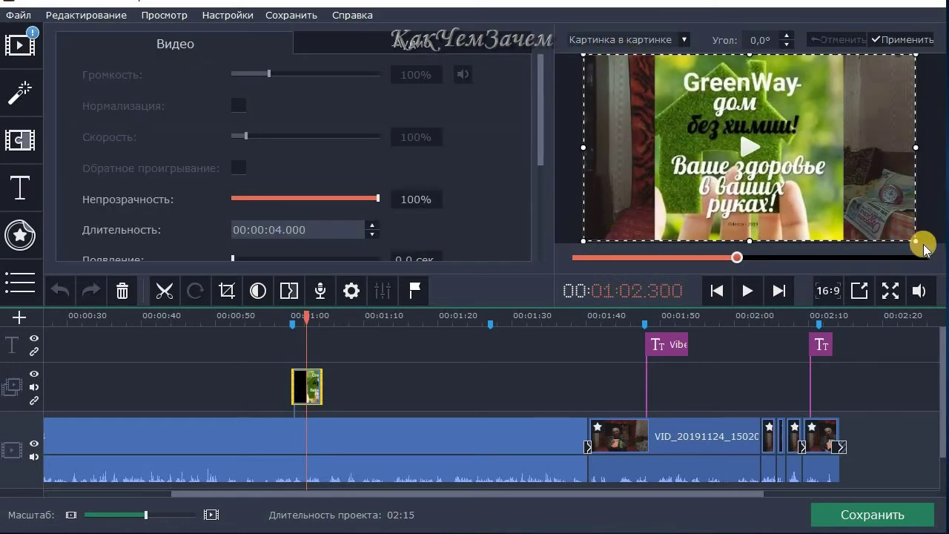
left_click_drag(914, 230, 916, 108)
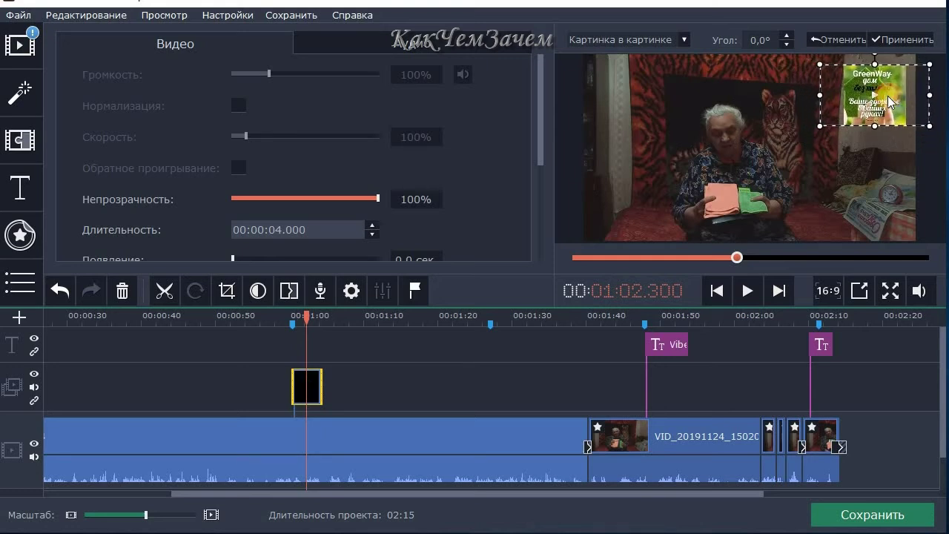
left_click(893, 40)
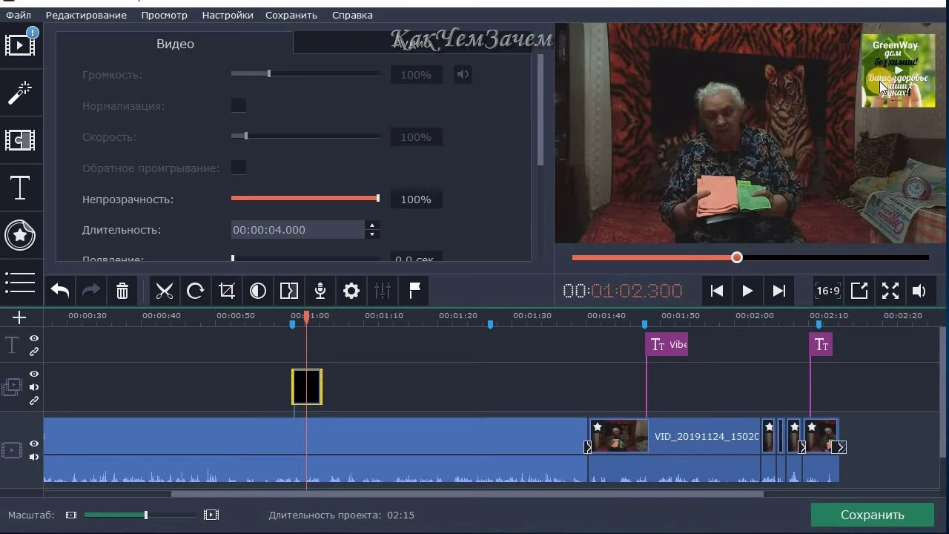
Step: Shift the small GreenWay picture slightly down and left so it fits inside the frame, apply it, and preview playback
left_click(310, 389)
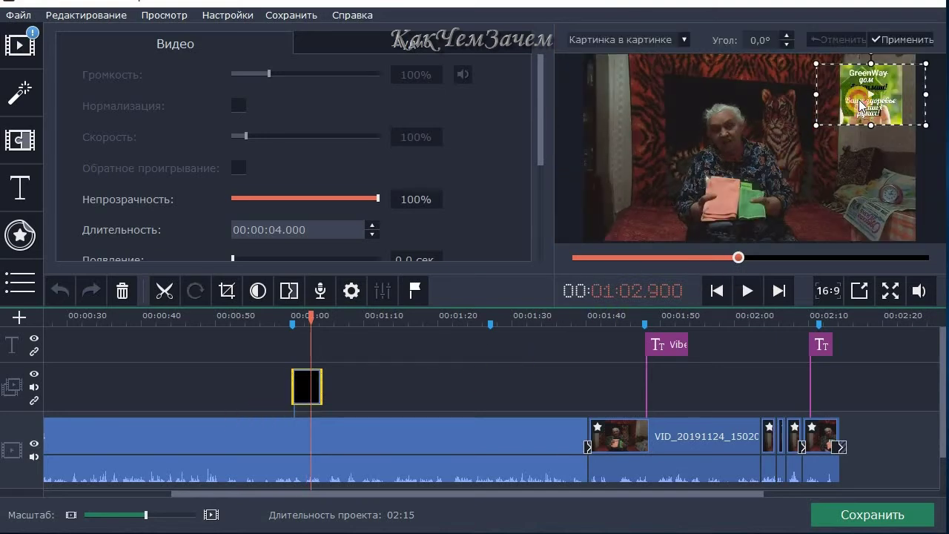
left_click_drag(856, 104, 856, 112)
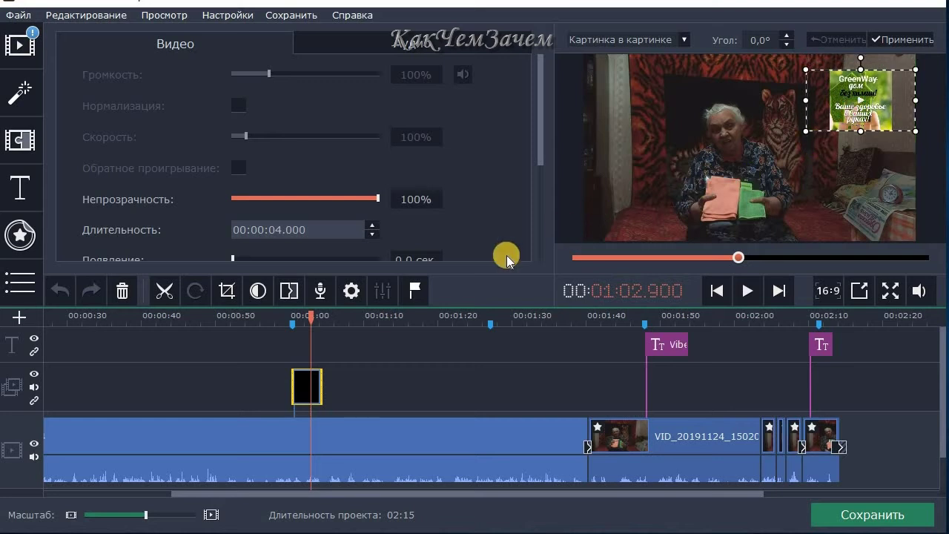
left_click(902, 39)
left_click(275, 316)
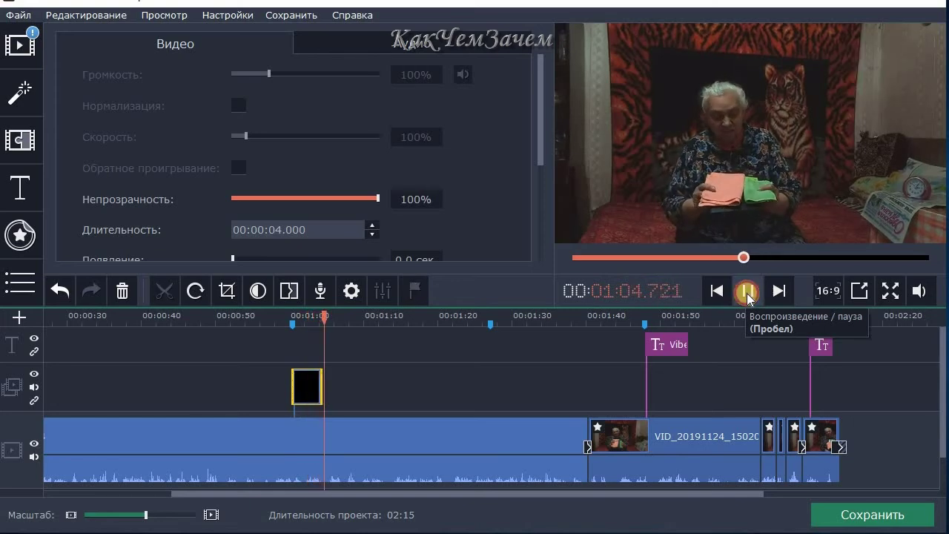
left_click(749, 292)
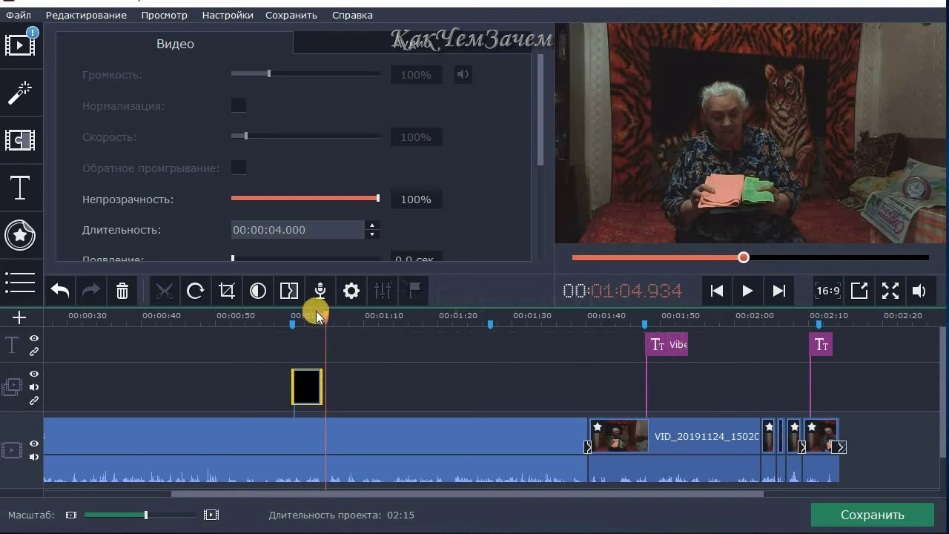
Step: Import the logo file Лого на прозрачном фоне 2 from the desktop's МОВАВИ ШКОЛА folder into the timeline
left_click_drag(353, 493, 226, 493)
key("alt+Tab")
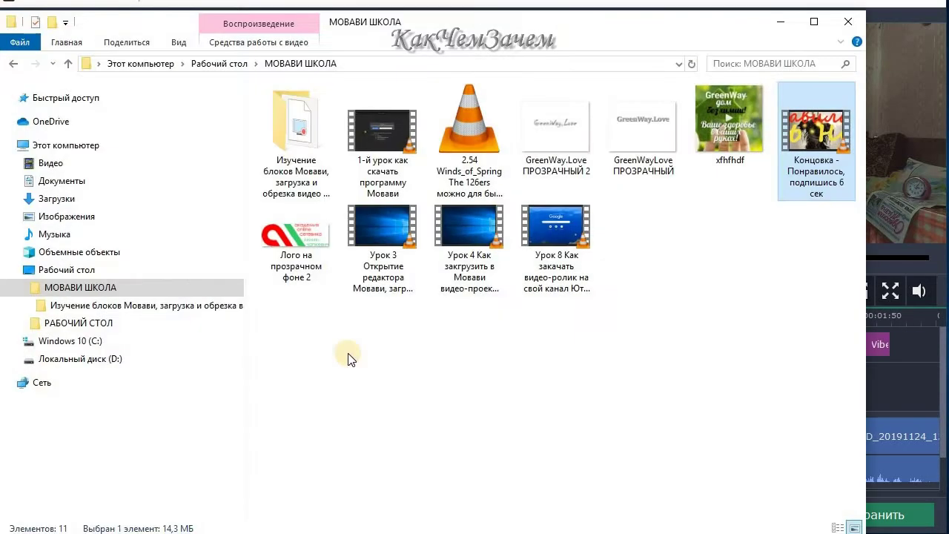
left_click(304, 251)
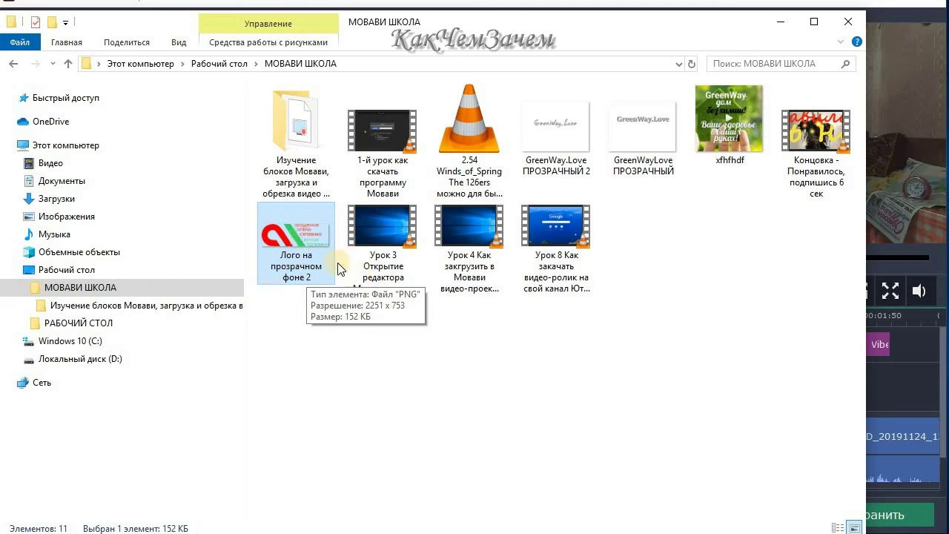
left_click_drag(299, 241, 907, 424)
left_click_drag(909, 426, 908, 429)
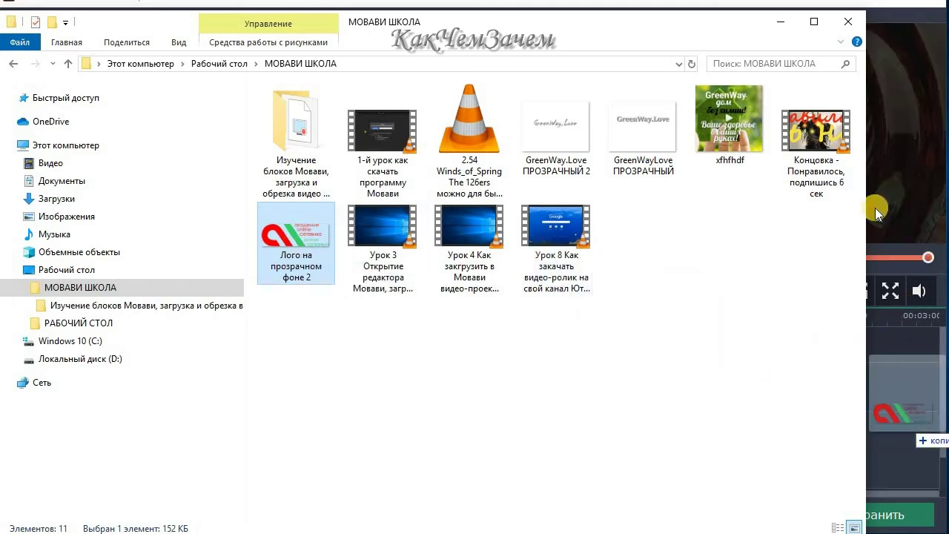
left_click(780, 21)
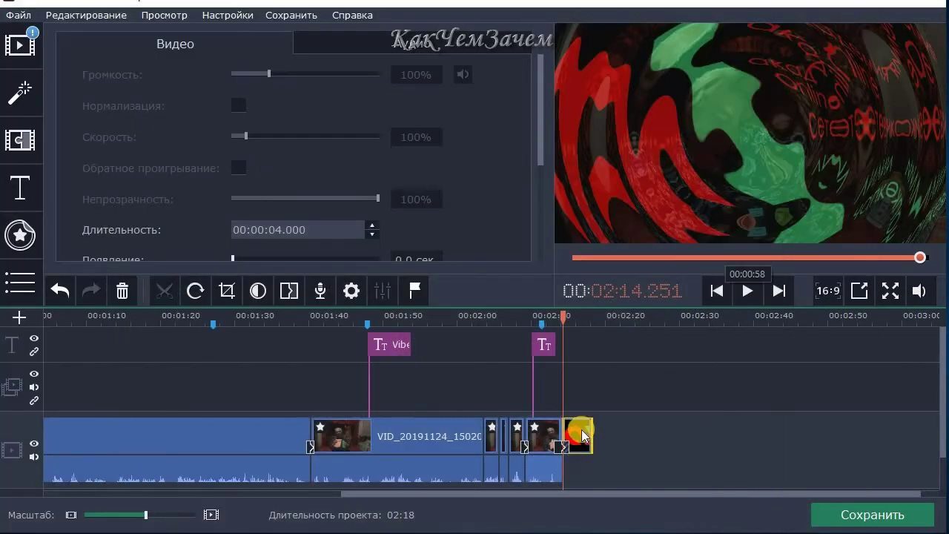
Step: Move the imported logo from the end of the video track to the overlay track at the very start of the project
left_click(581, 438)
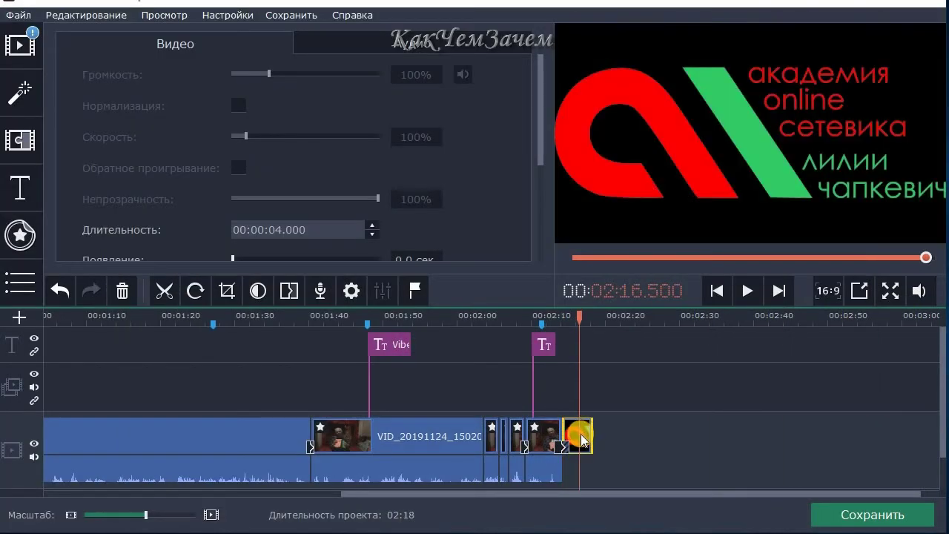
left_click_drag(581, 432, 461, 386)
left_click_drag(284, 341, 72, 343)
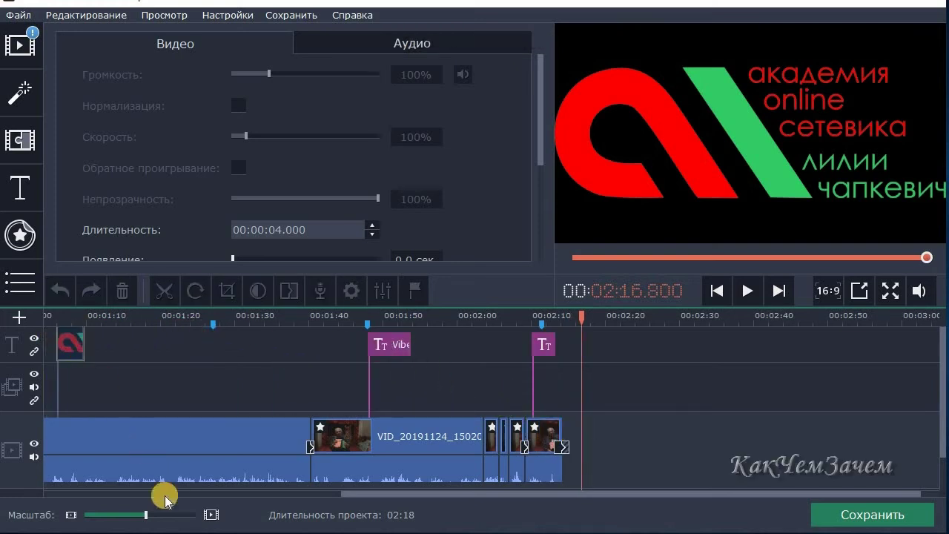
left_click_drag(321, 496, 58, 492)
left_click_drag(546, 346, 75, 339)
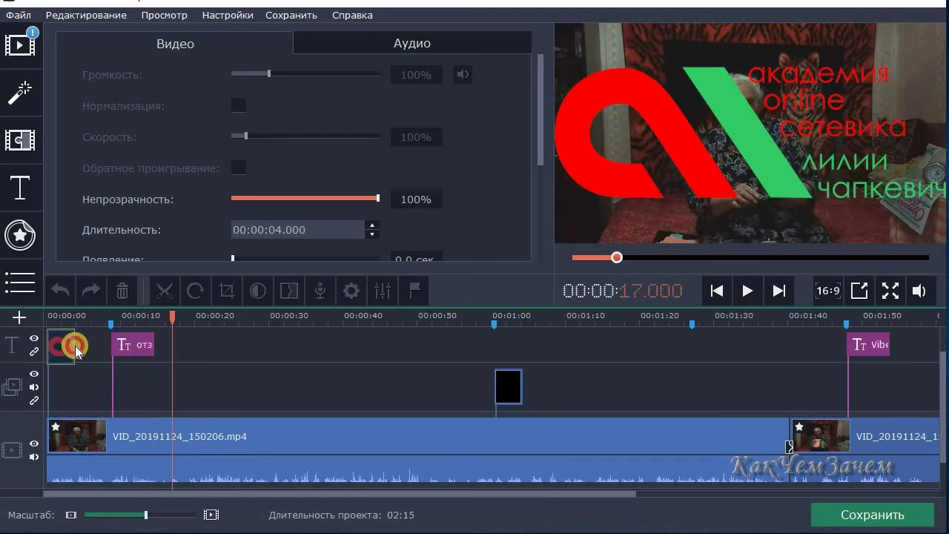
left_click(190, 366)
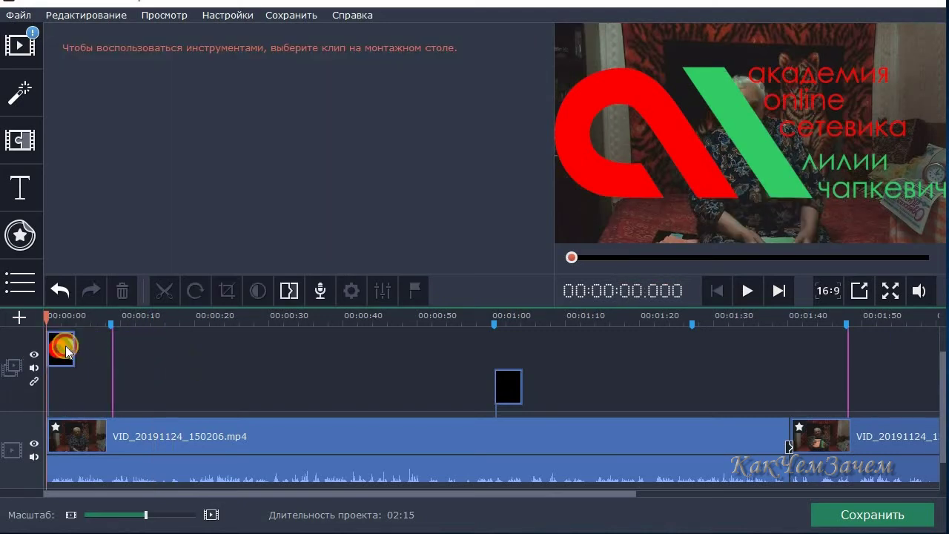
Step: Shrink the logo to a small picture-in-picture and place it in the frame's upper-left corner
left_click(66, 351)
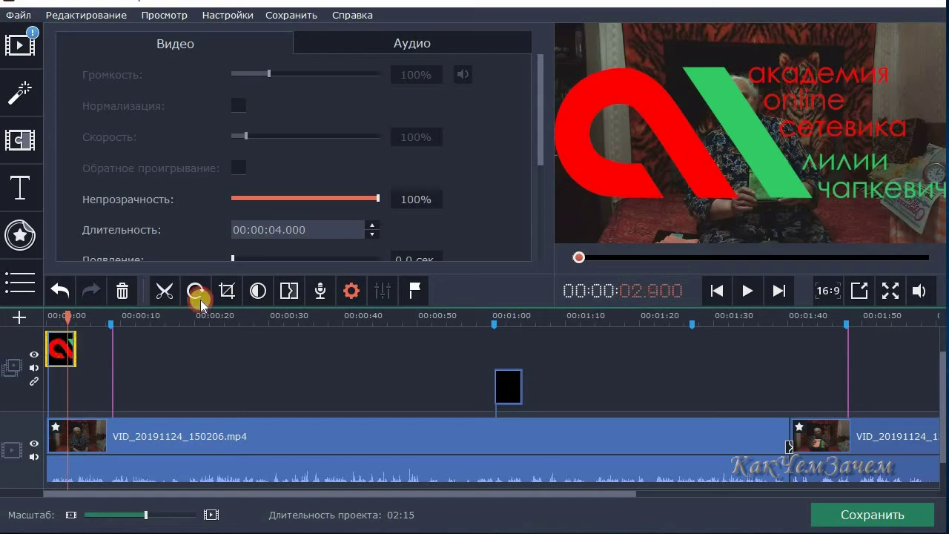
left_click(930, 231)
left_click_drag(915, 242, 634, 109)
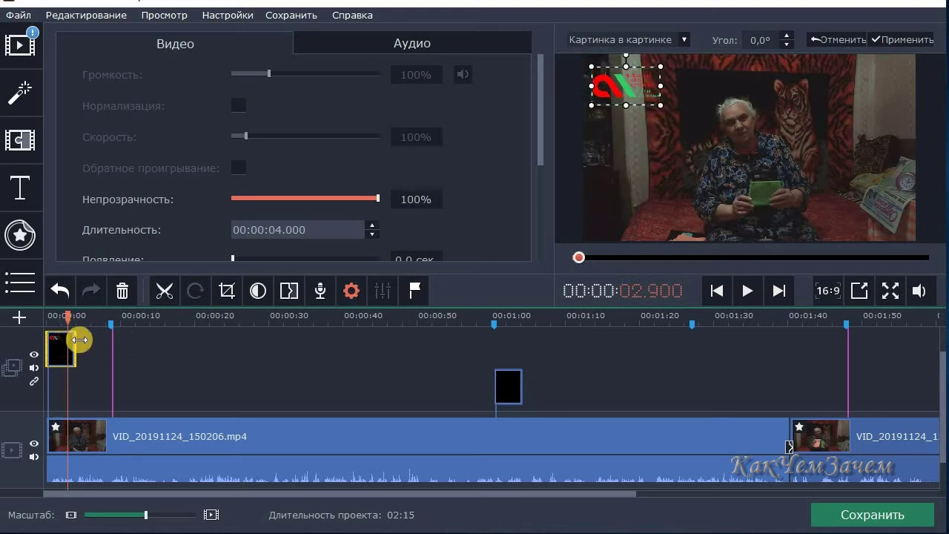
Step: Extend the end of the logo clip to the last marker, at 00:02:11.390
left_click(342, 495)
left_click_drag(341, 495, 263, 510)
left_click_drag(75, 348, 896, 349)
left_click_drag(454, 491, 629, 486)
left_click_drag(592, 350, 718, 353)
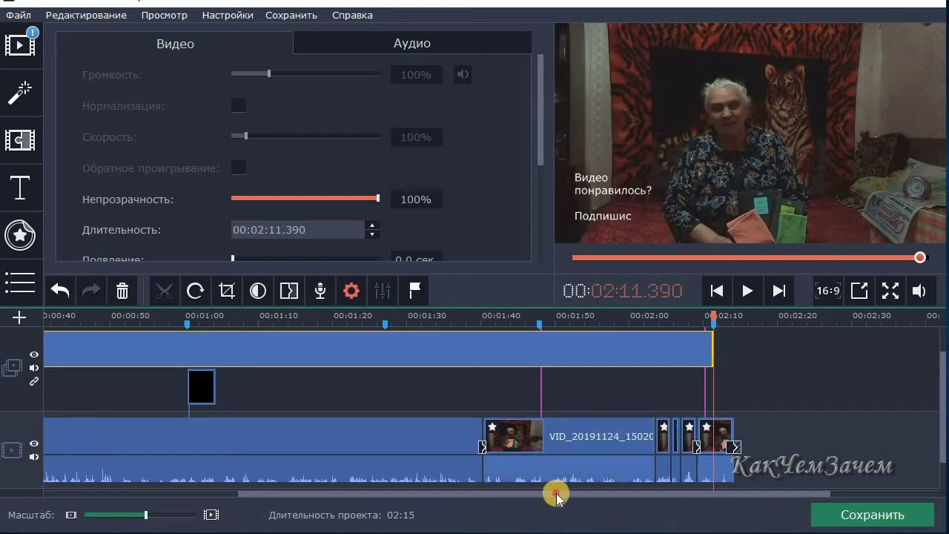
Step: Trim the start of the logo clip to 00:00:03.600 and preview playback from the beginning of the project
left_click_drag(287, 496, 46, 339)
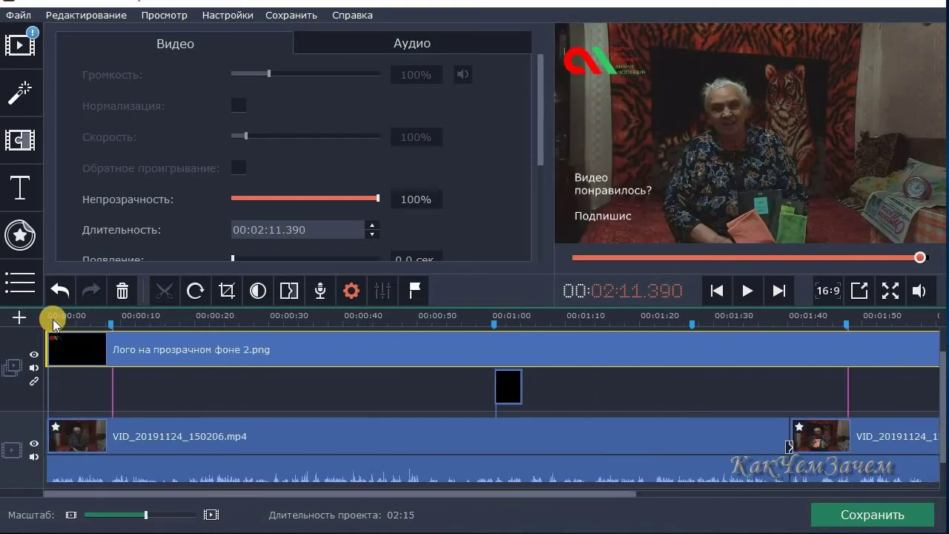
left_click(48, 317)
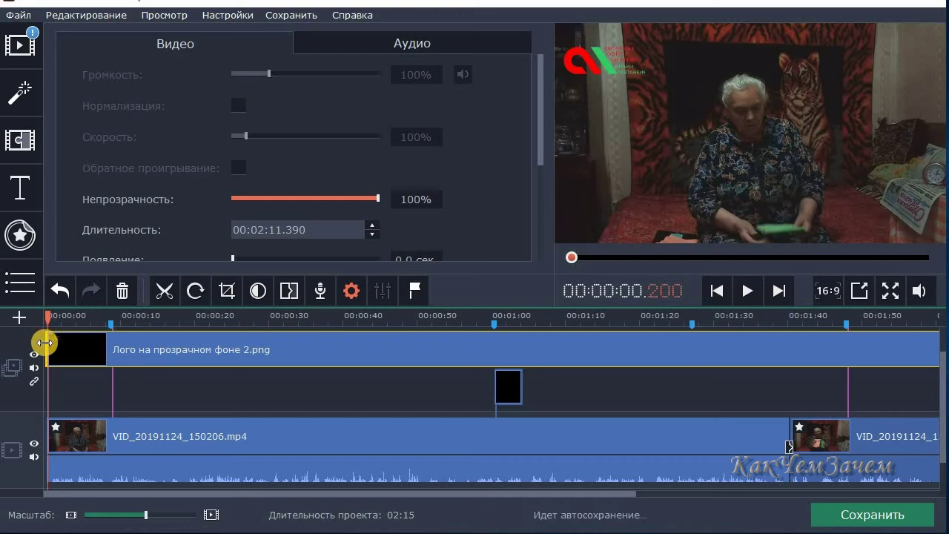
left_click_drag(46, 342, 73, 344)
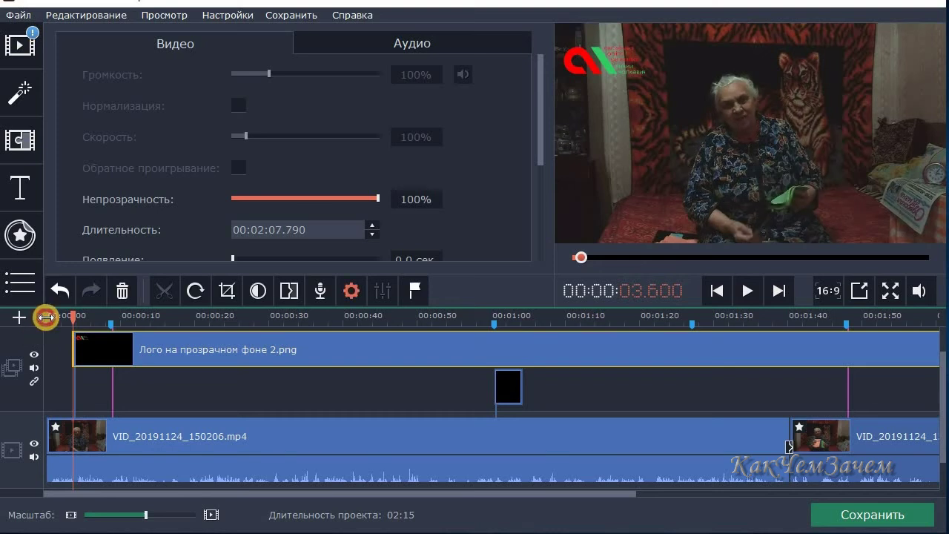
left_click(46, 317)
left_click(755, 288)
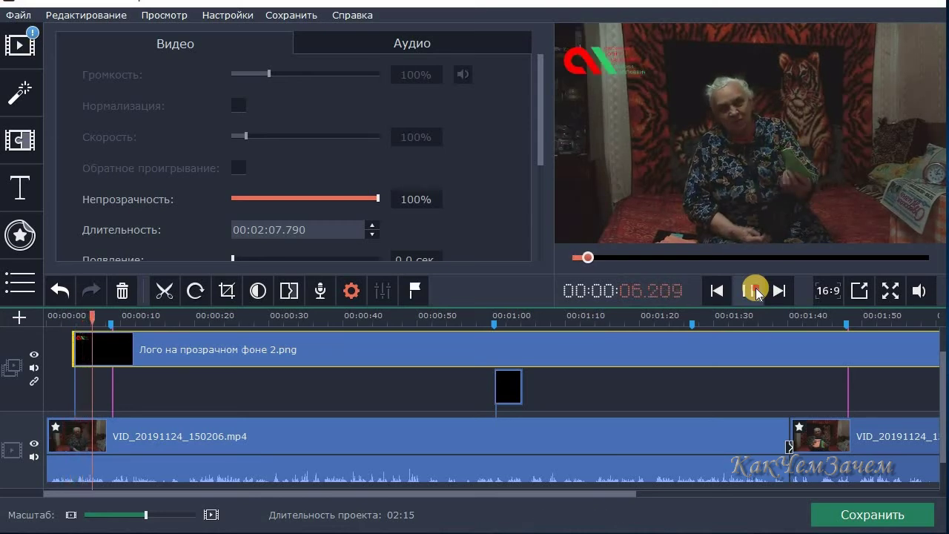
key("space")
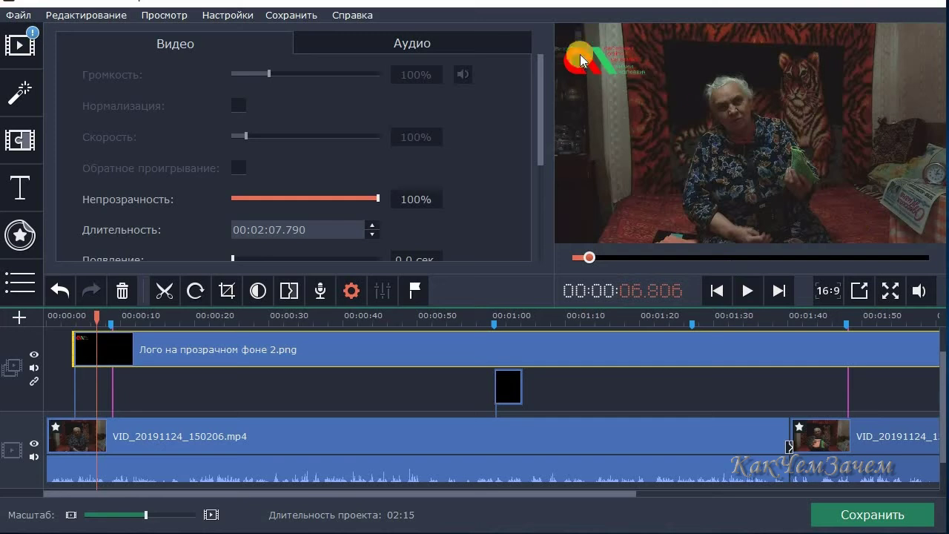
Step: Fine-tune the logo's position near the frame's upper-left corner in two small moves, applying each one
left_click(124, 346)
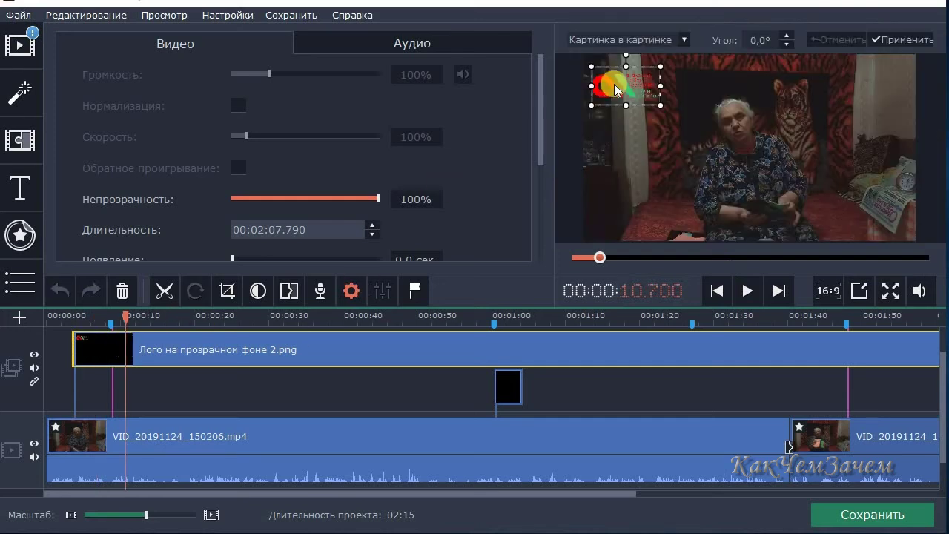
left_click_drag(618, 88, 624, 92)
left_click(908, 39)
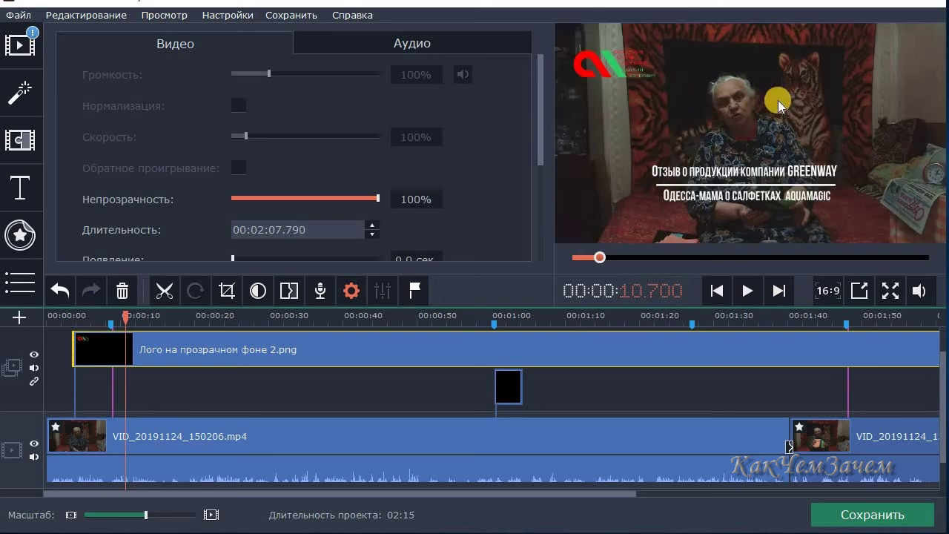
left_click(115, 349)
left_click(626, 93)
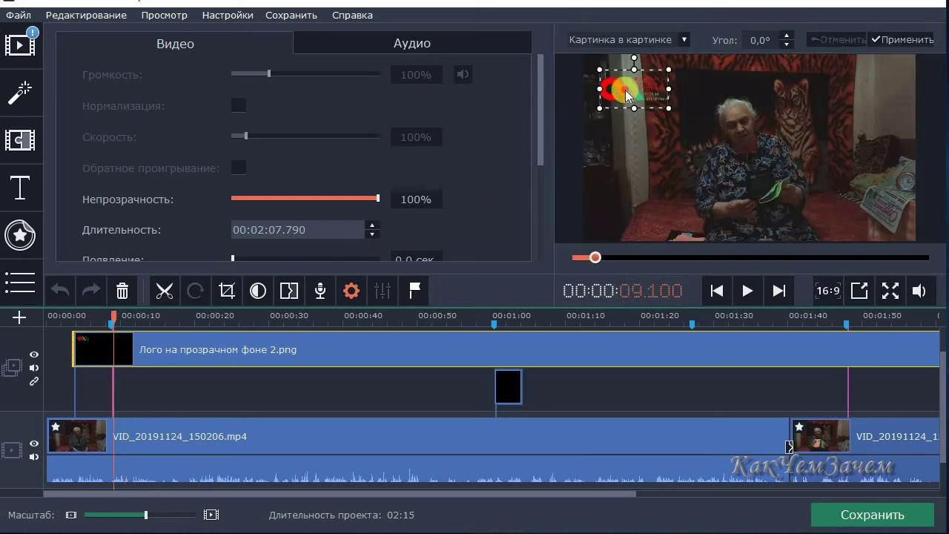
left_click_drag(623, 91, 625, 82)
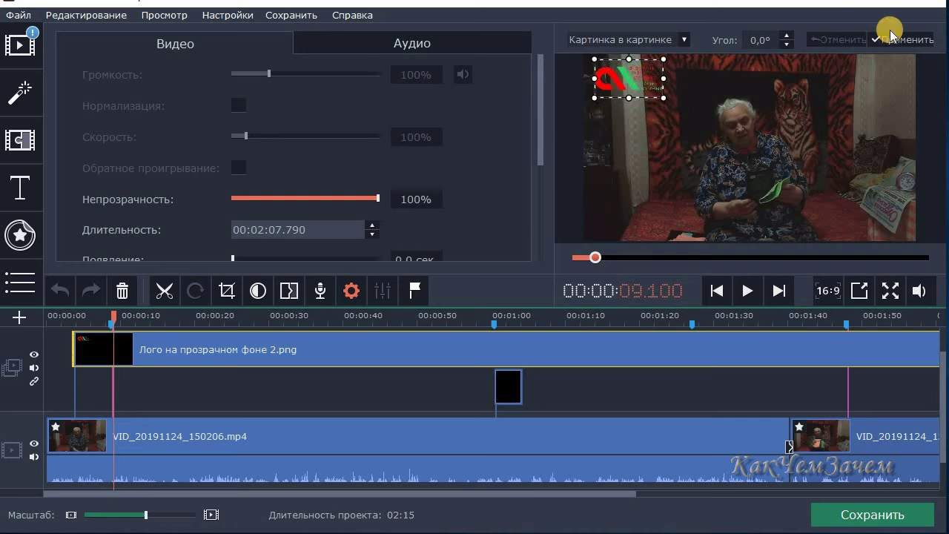
left_click(895, 40)
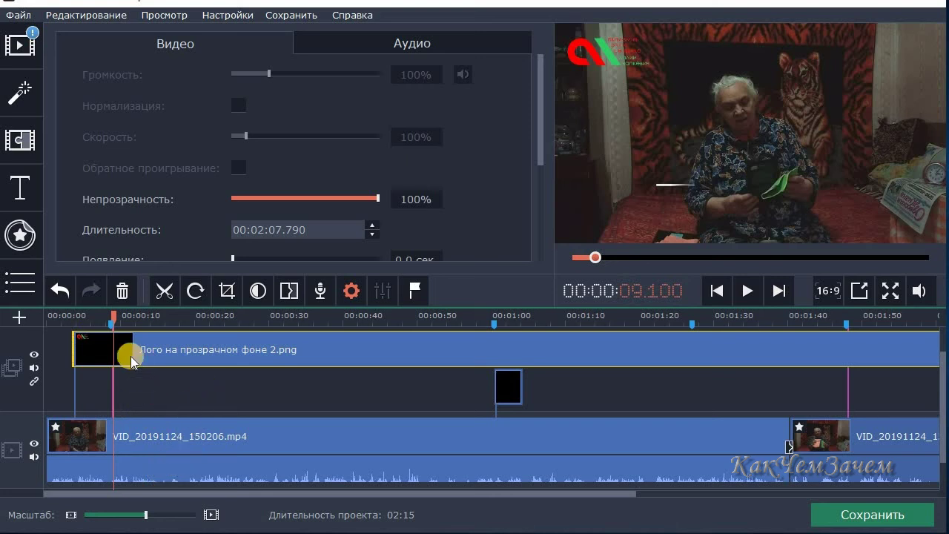
Step: Check the frame with both overlays at 00:01:02.100 and the logo's frame at 00:00:08.500
left_click_drag(252, 498, 334, 496)
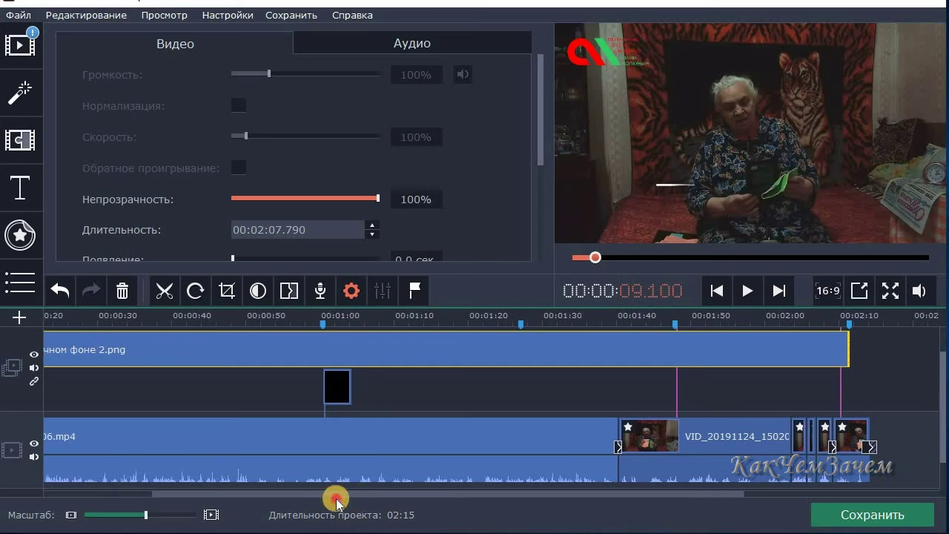
left_click(373, 385)
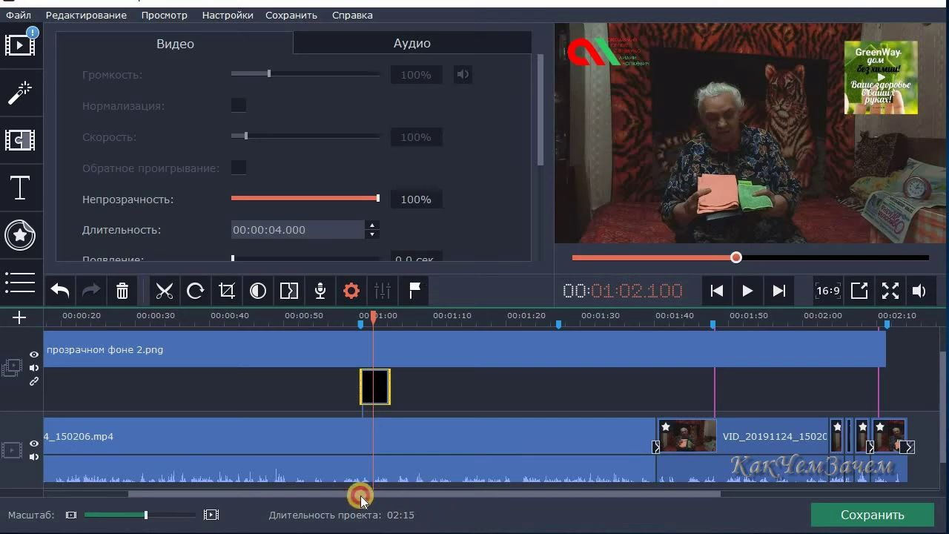
left_click_drag(355, 494, 272, 494)
left_click(108, 349)
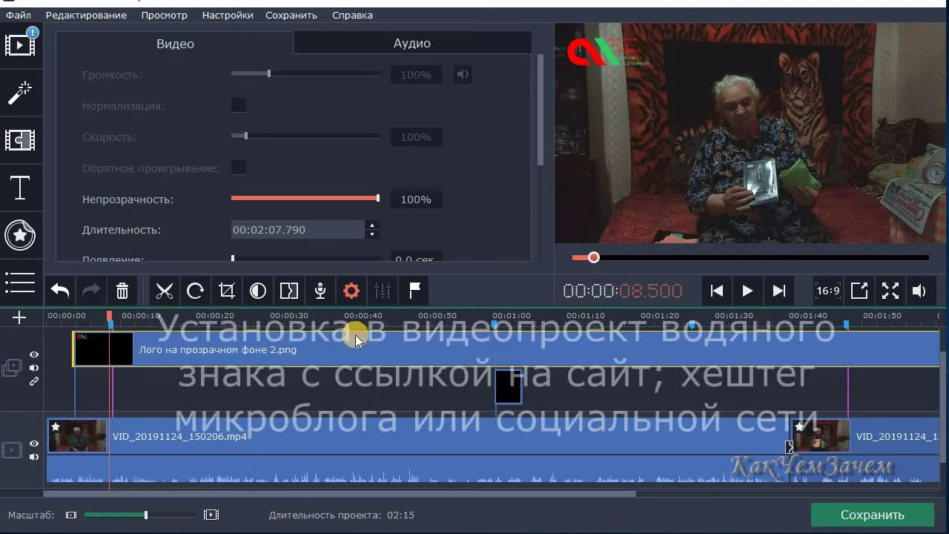
Step: Import the image GreenWay.Love ПРОЗРАЧНЫЙ 2 from the desktop into the project
left_click(19, 16)
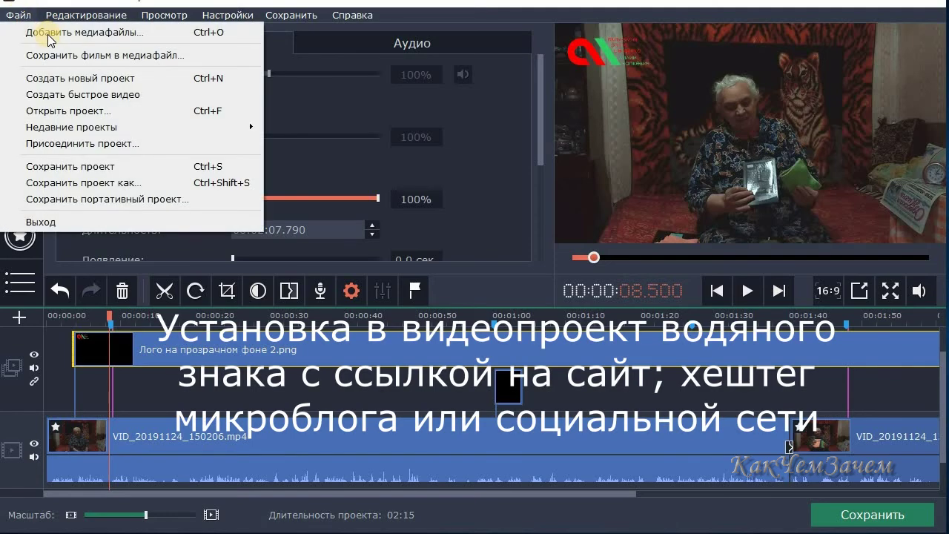
left_click(48, 35)
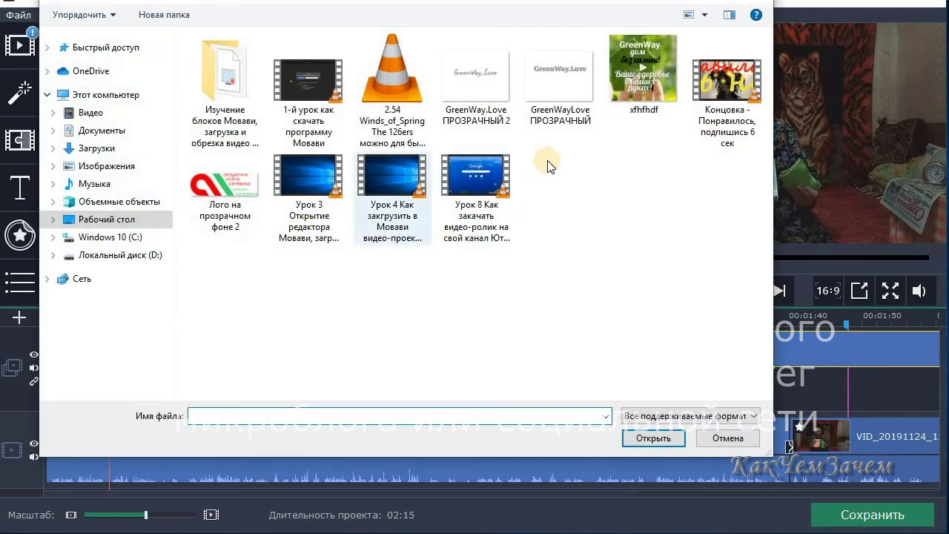
left_click(476, 92)
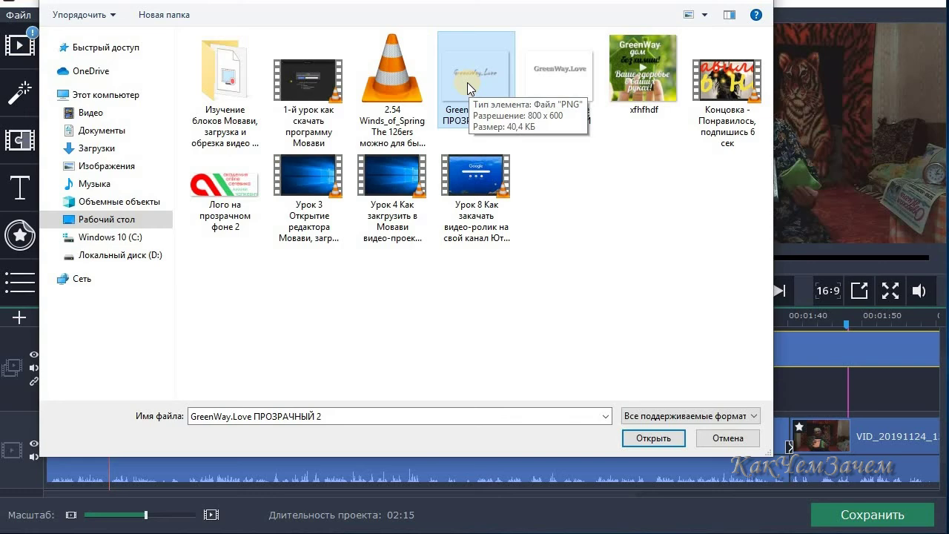
left_click(664, 439)
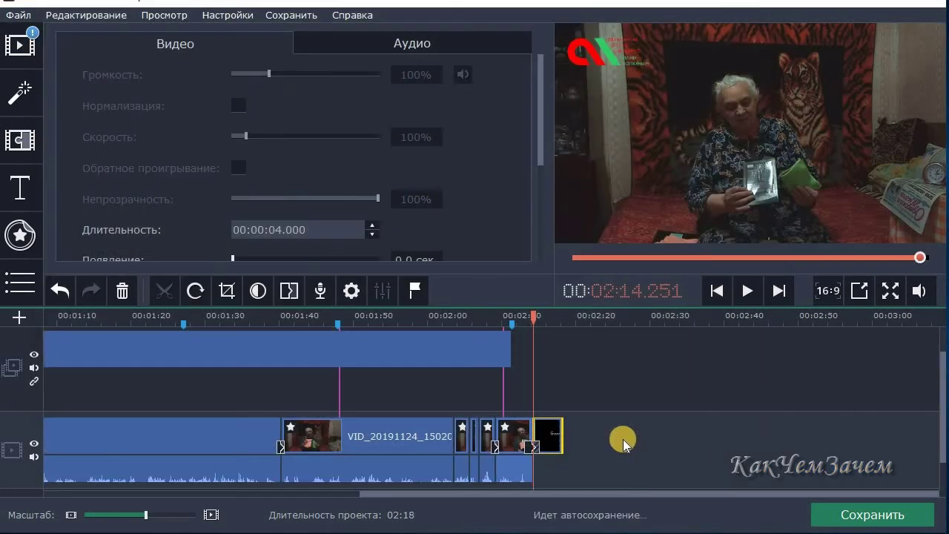
Step: Move the imported GreenWay.Love image from the end of the main video track to the overlay track at 00:00:00.000
left_click(552, 432)
left_click_drag(588, 494, 536, 502)
left_click_drag(619, 404, 59, 387)
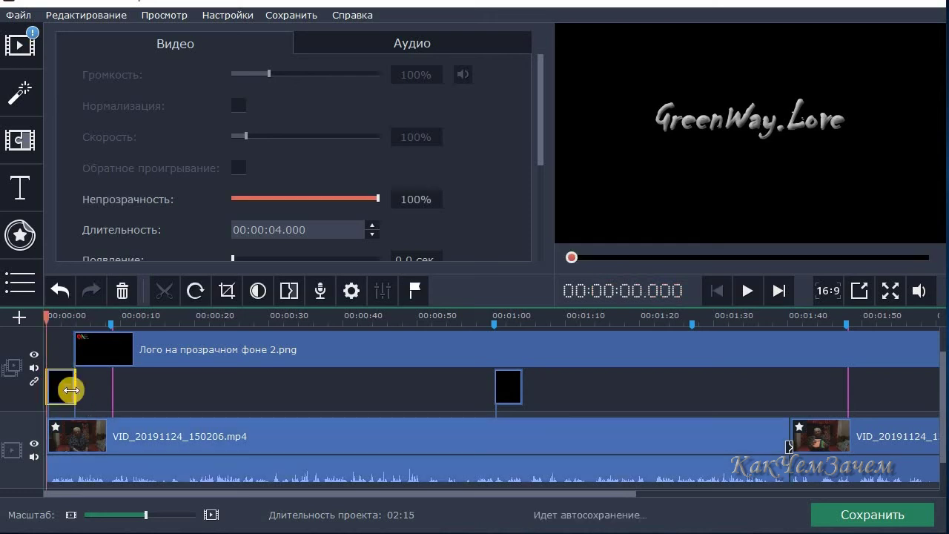
Step: Shrink the GreenWay.Love overlay as picture-in-picture and place it in the lower-right area of the frame, checking it at 00:00:02.300
left_click(64, 390)
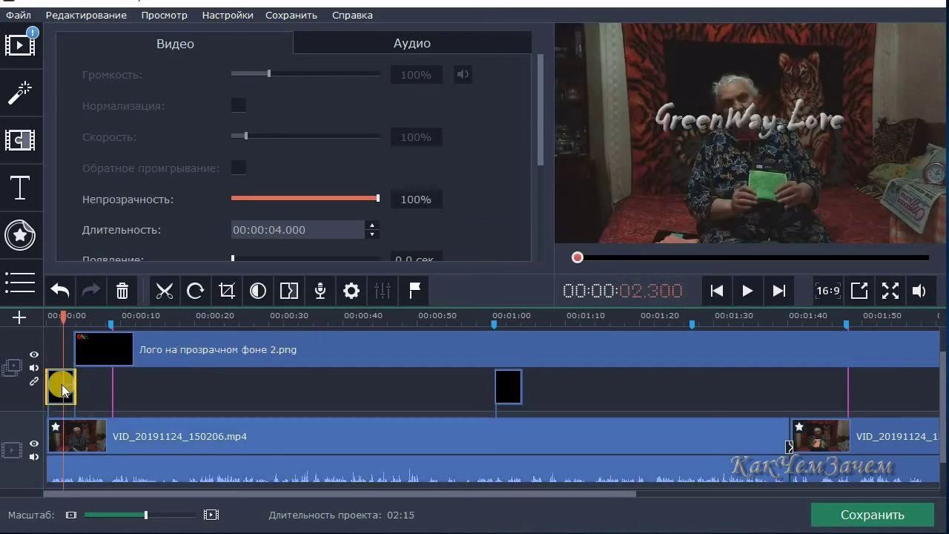
double_click(62, 384)
left_click_drag(942, 242, 833, 222)
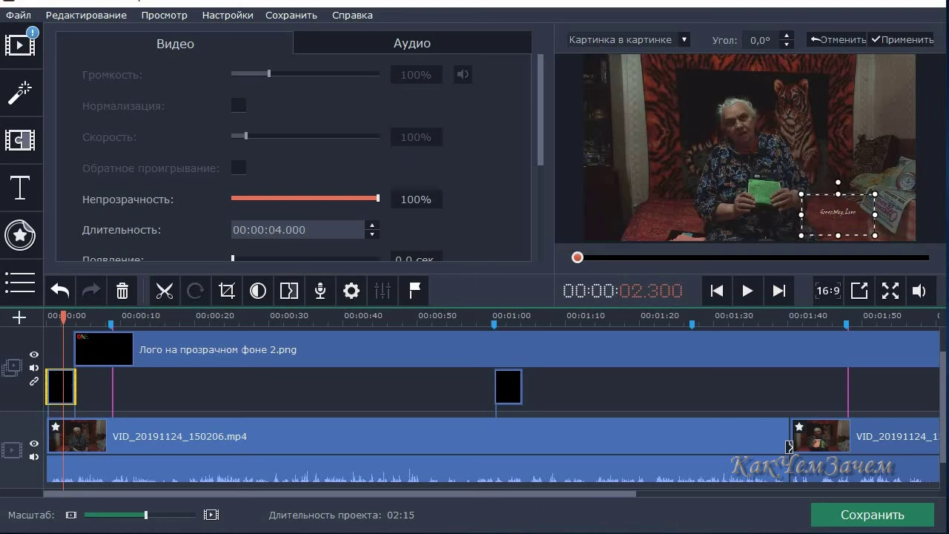
Step: Extend the end of the GreenWay.Love clip to 00:02:09.215 and trim its start to 00:00:01.600
left_click_drag(70, 386, 511, 378)
left_click_drag(635, 379, 458, 393)
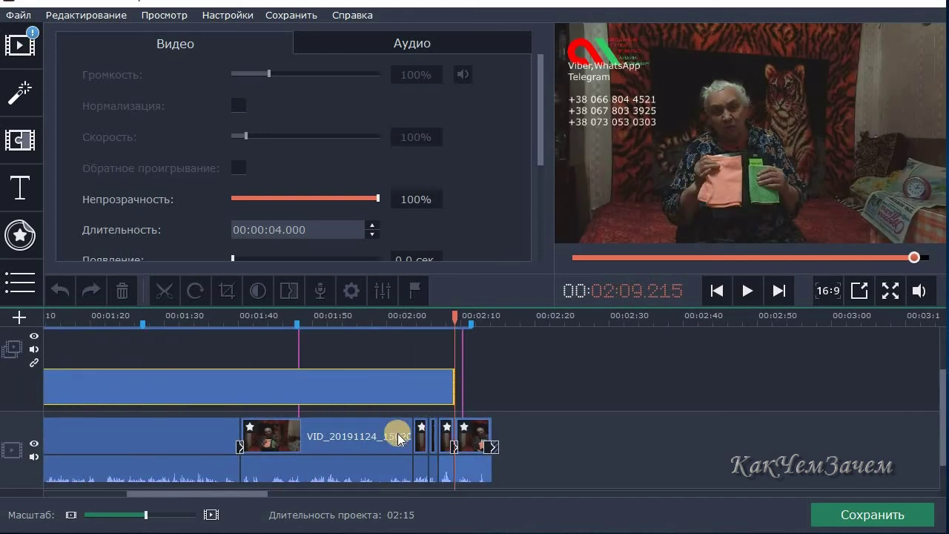
left_click_drag(481, 491, 89, 489)
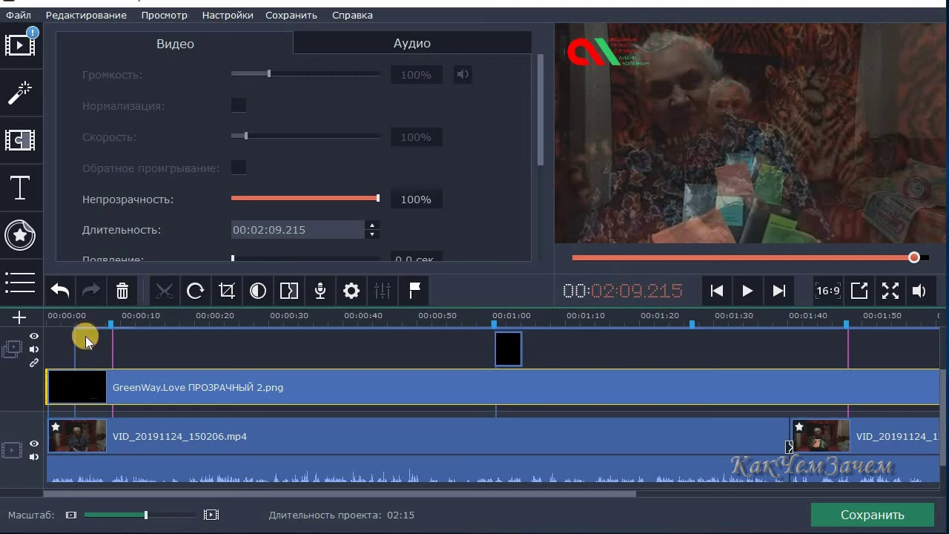
left_click(49, 387)
left_click_drag(49, 387, 59, 387)
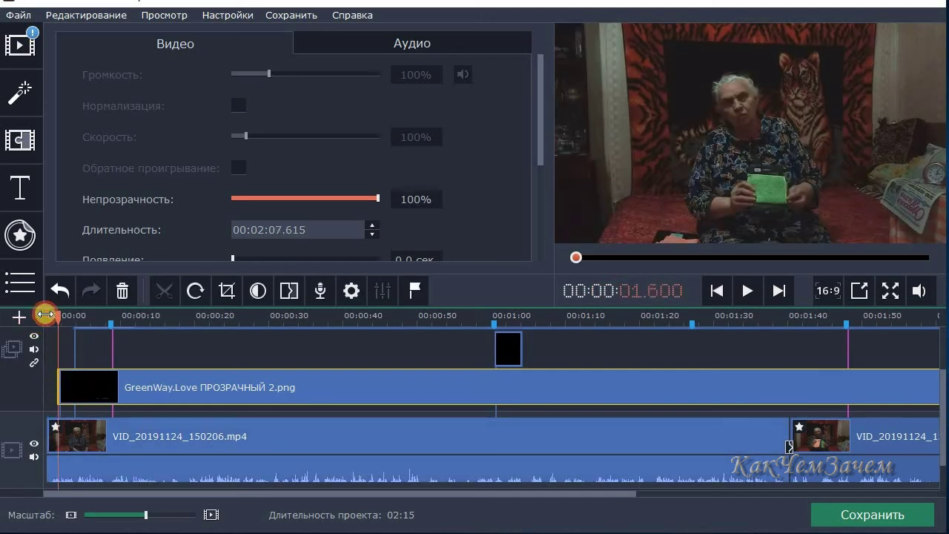
Step: Preview the appearance of both watermarks from the project's beginning, pausing at 00:00:03.883, and return to the start for another playback
left_click(45, 315)
left_click(749, 291)
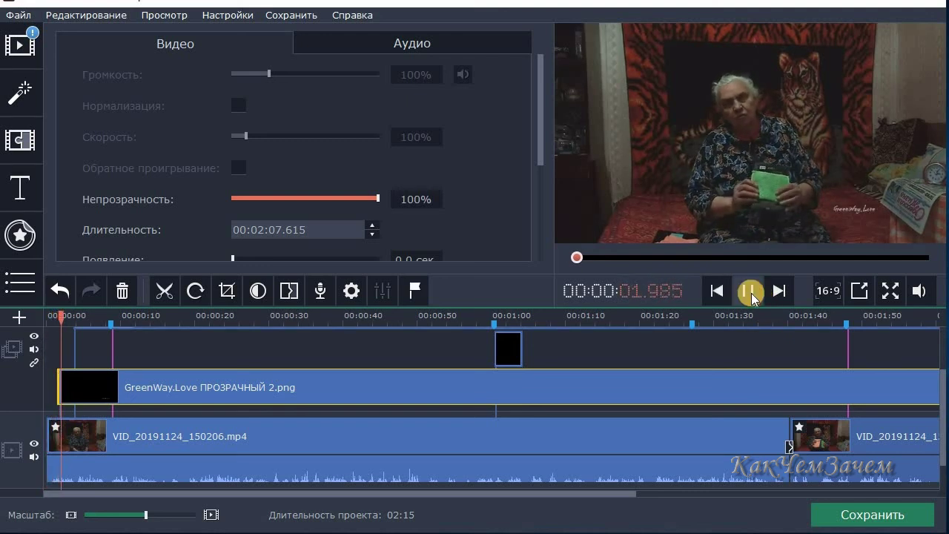
left_click(755, 289)
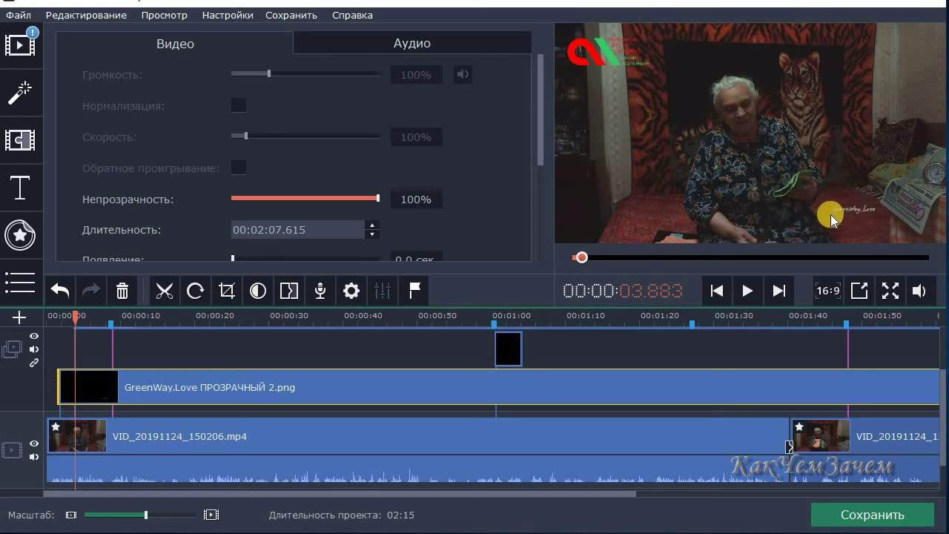
left_click_drag(430, 494, 356, 494)
left_click(178, 438)
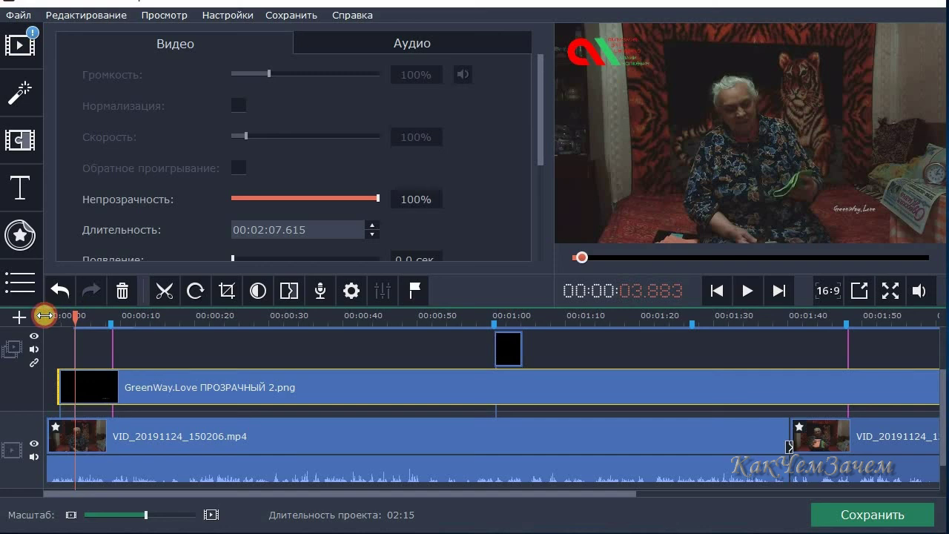
left_click(318, 423)
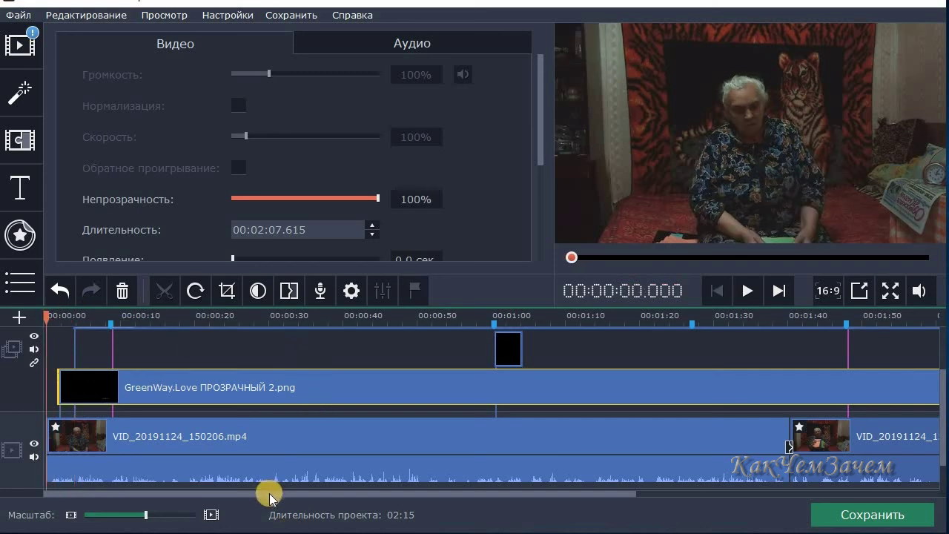
left_click_drag(270, 497, 250, 496)
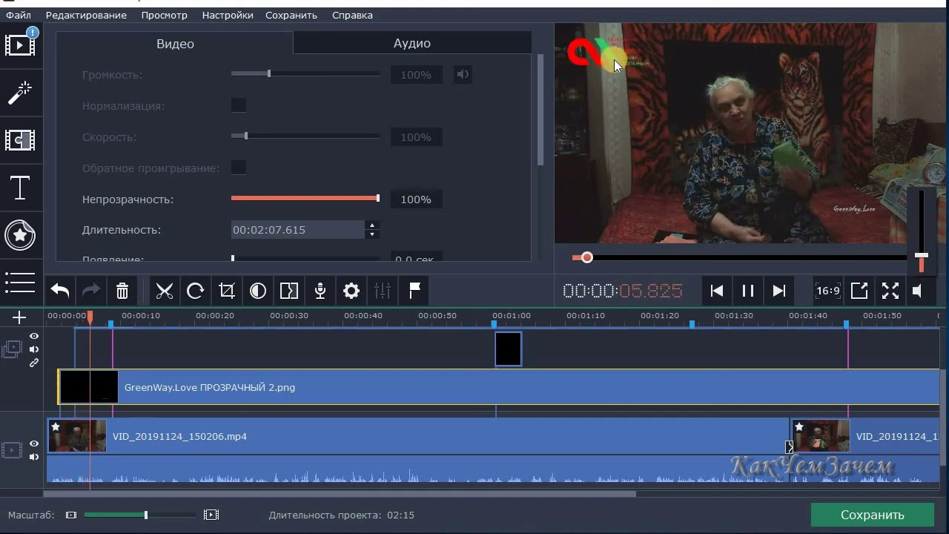
Step: Play the passages with the small picture, the contact text and the closing text to check the watermarks, and restart playback from the beginning
left_click(481, 318)
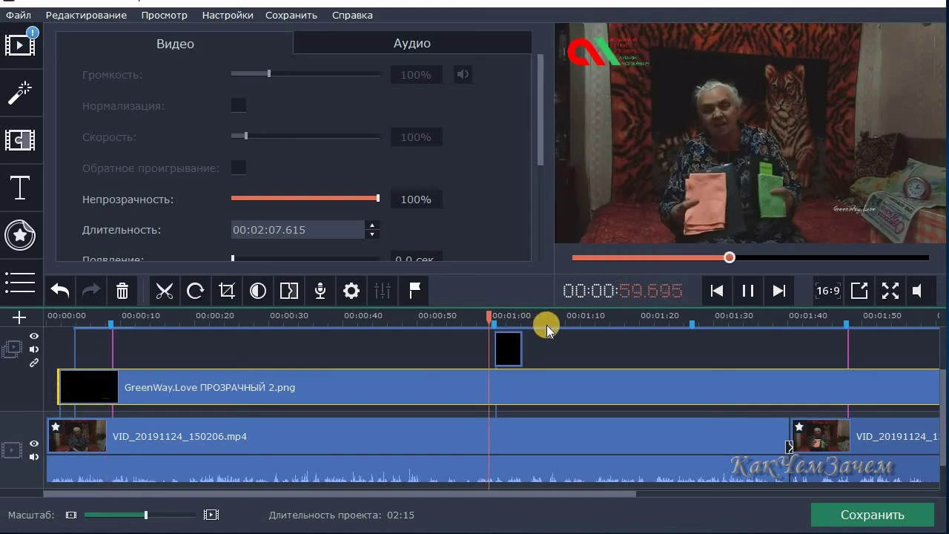
left_click(430, 496)
left_click_drag(430, 498, 688, 381)
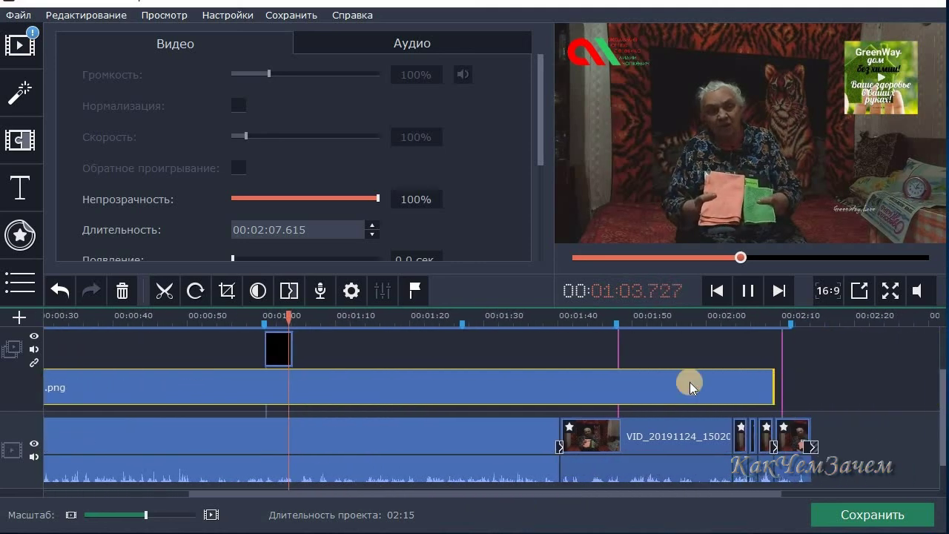
left_click(590, 317)
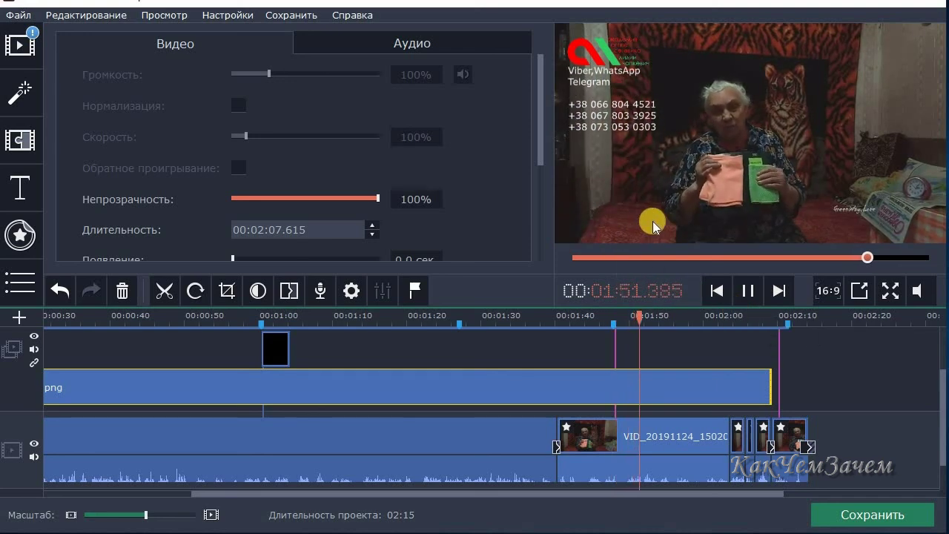
left_click(765, 317)
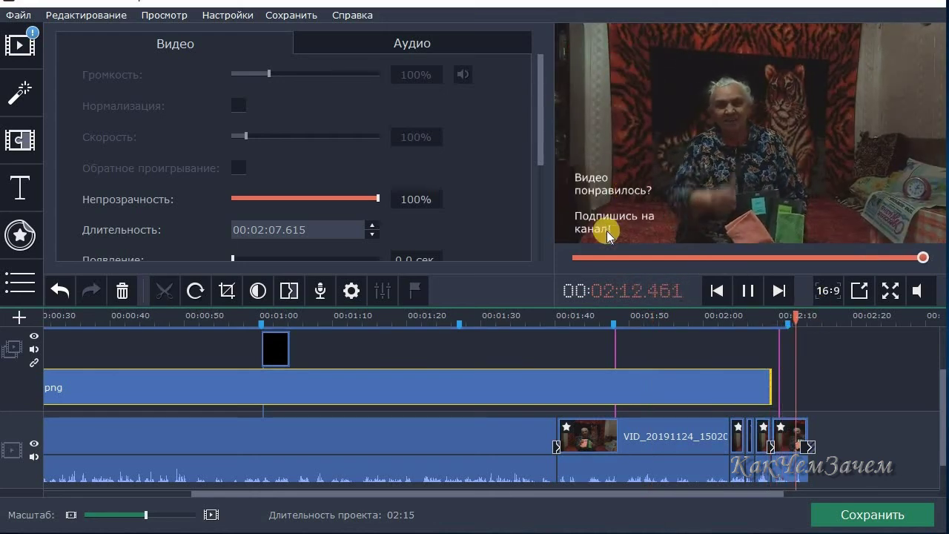
left_click(746, 291)
left_click(745, 293)
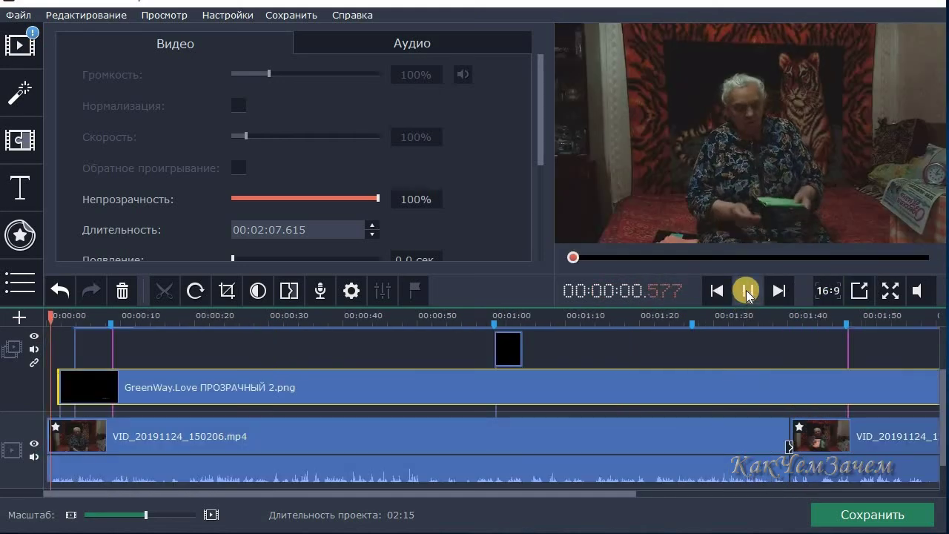